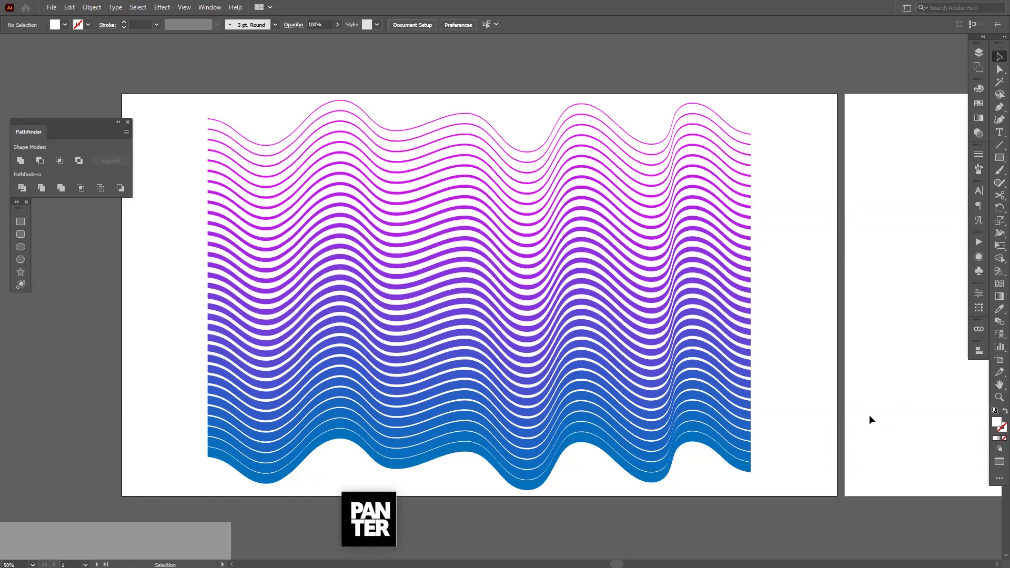
Step: Ready the Rectangle tool with a bright yellow ffde1f fill and no stroke
left_click(668, 411)
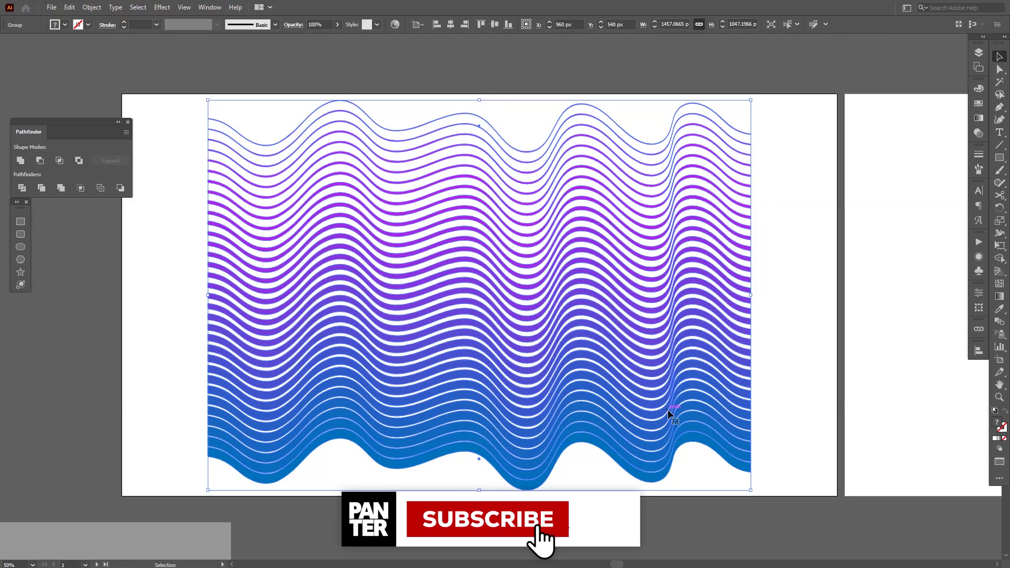
left_click(829, 358)
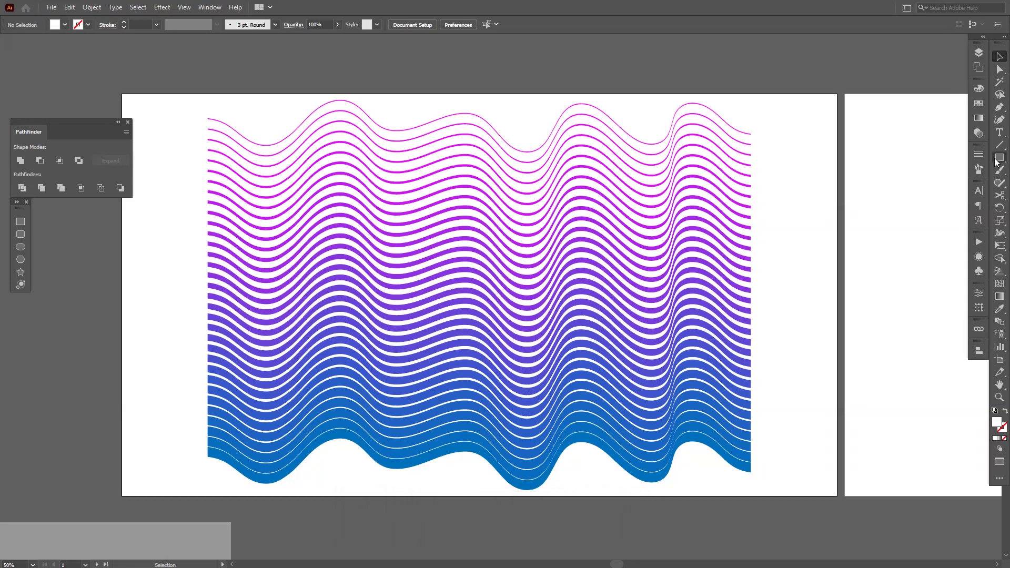
left_click_drag(996, 163, 918, 157)
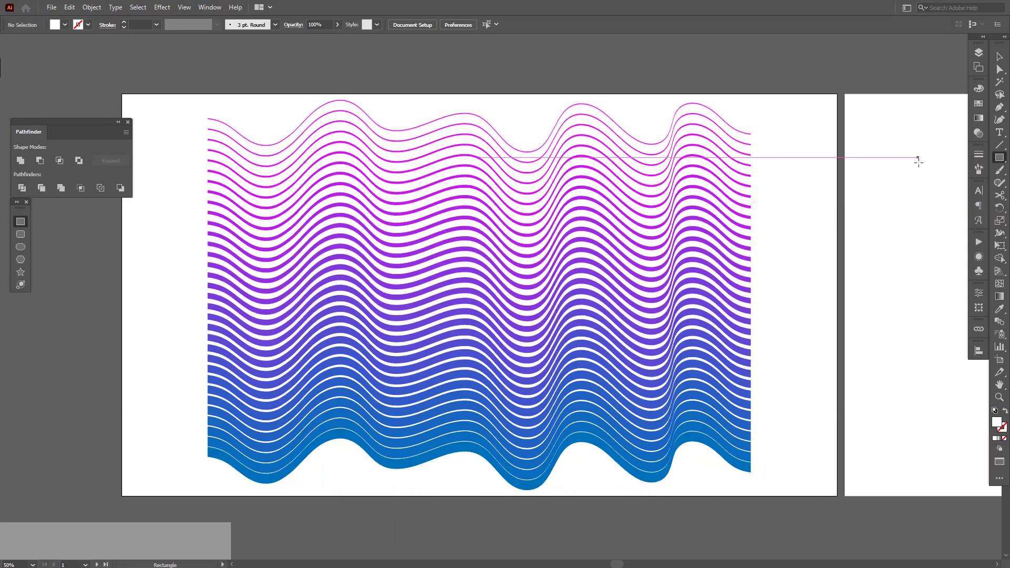
double_click(997, 423)
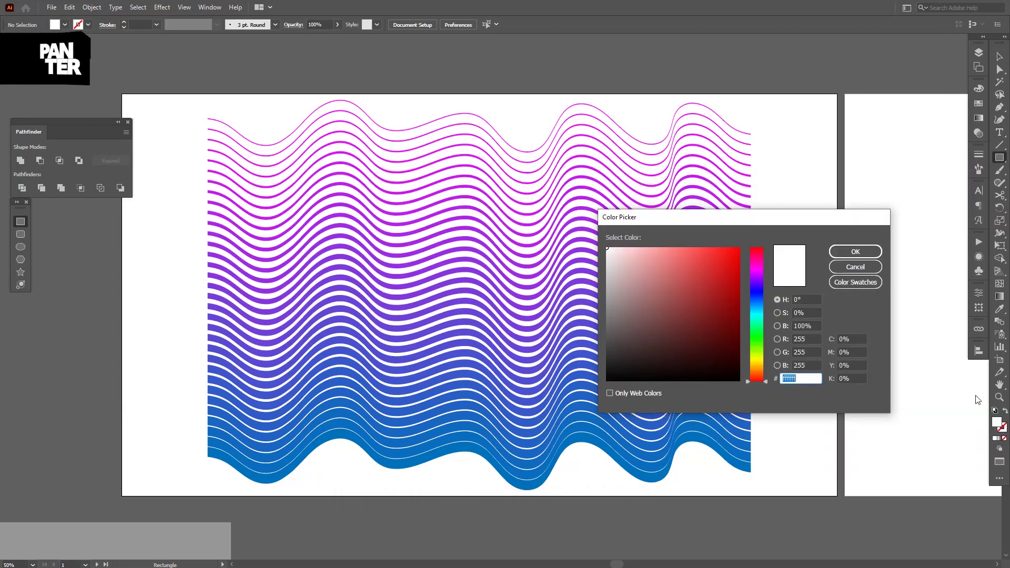
left_click(757, 362)
left_click_drag(724, 269, 722, 245)
left_click(856, 251)
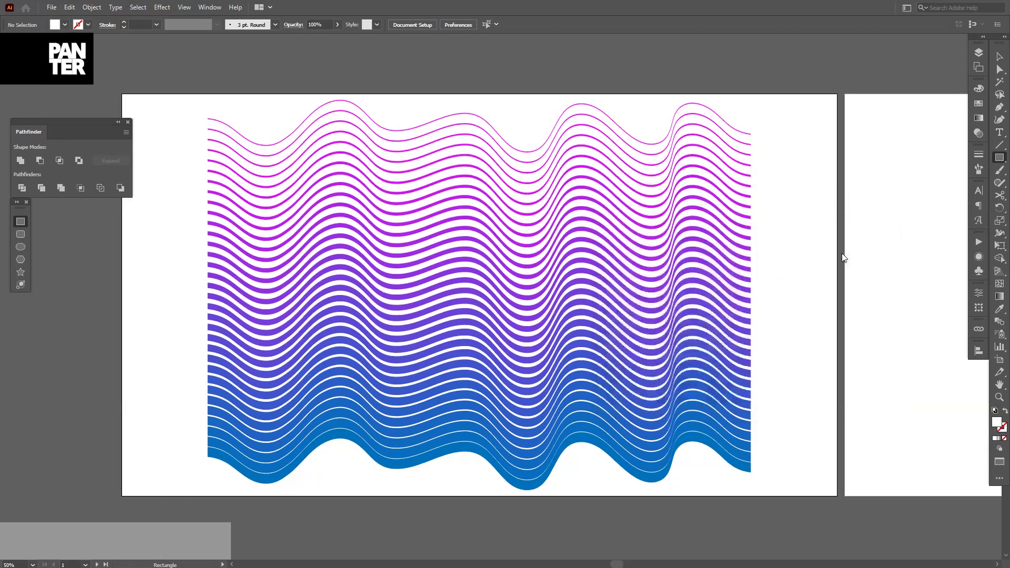
left_click(1005, 430)
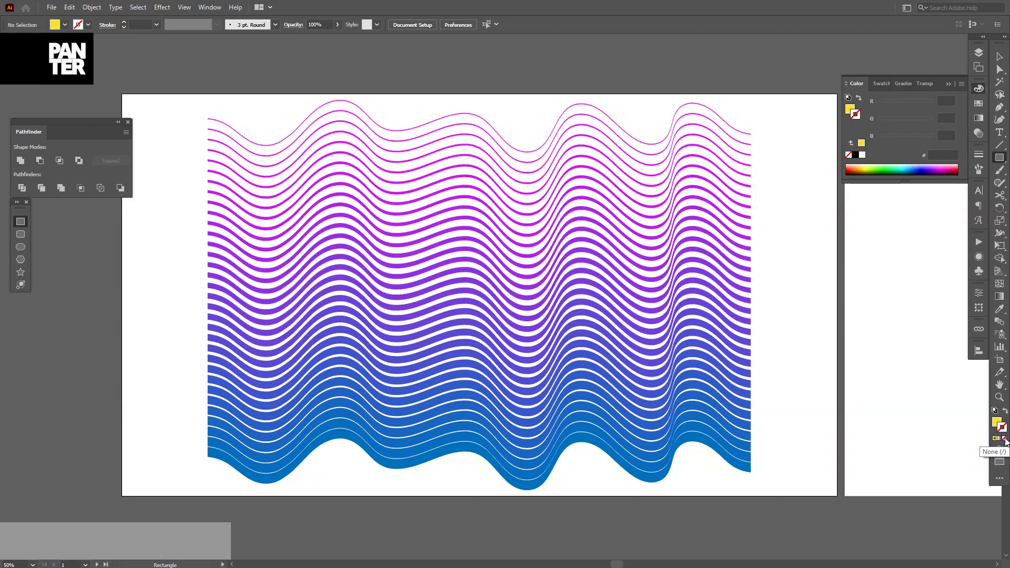
left_click(997, 421)
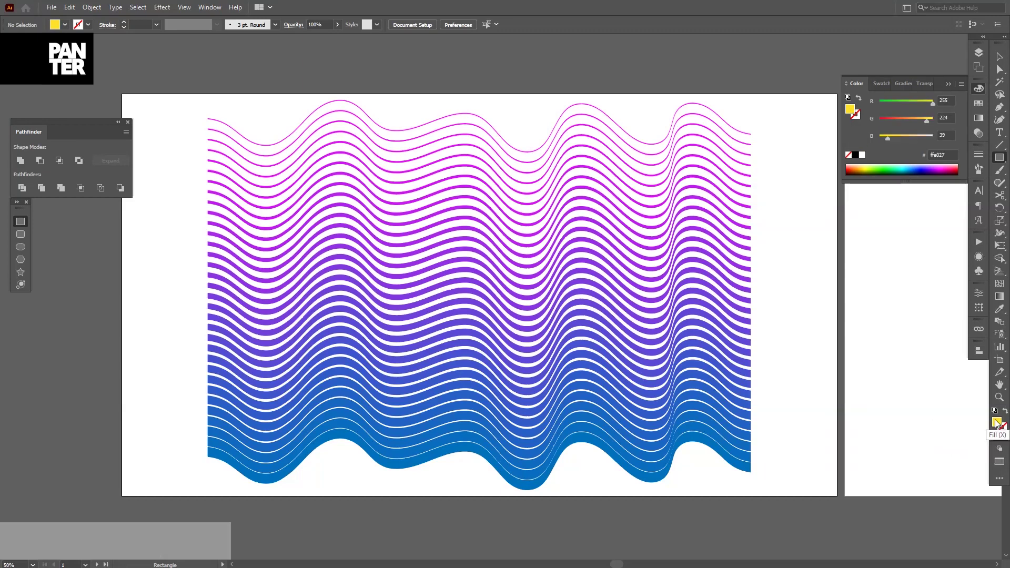
left_click(951, 84)
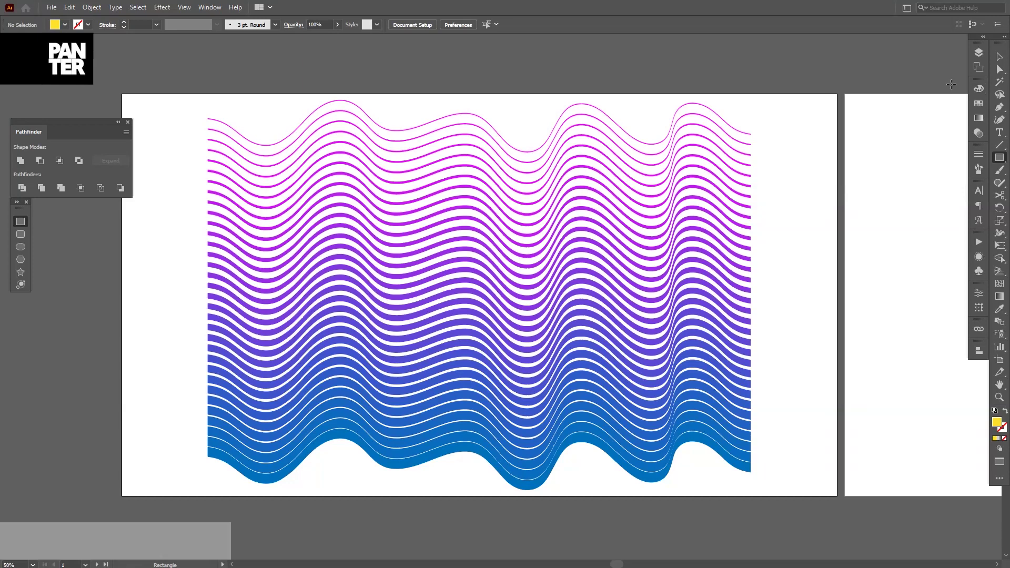
left_click(1003, 159)
left_click(953, 159)
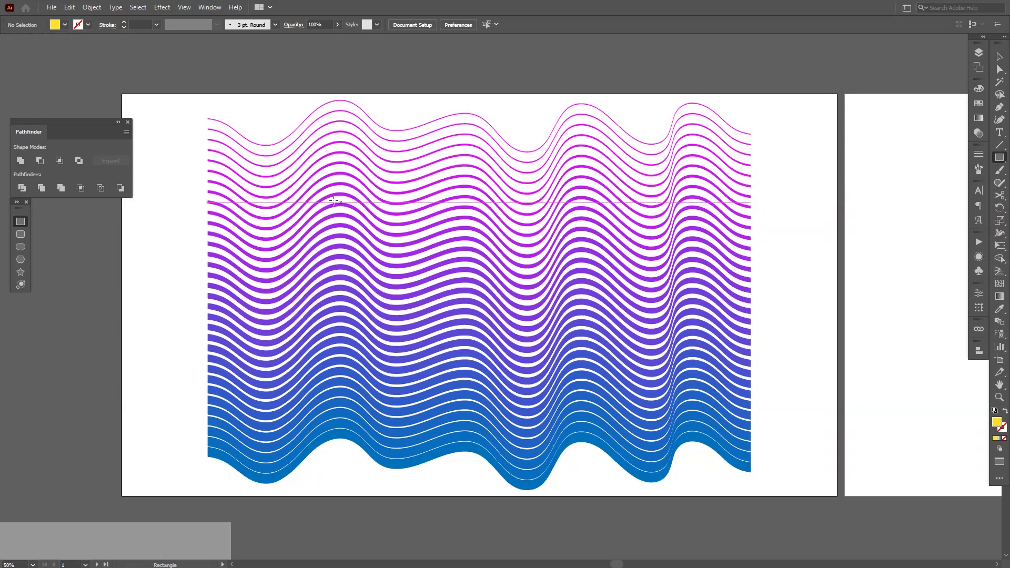
Step: Draw a roughly 1006 × 579 px yellow rectangle over the waves' middle, nudged slightly up-left
left_click_drag(307, 194, 683, 409)
key("v")
left_click_drag(552, 342, 537, 329)
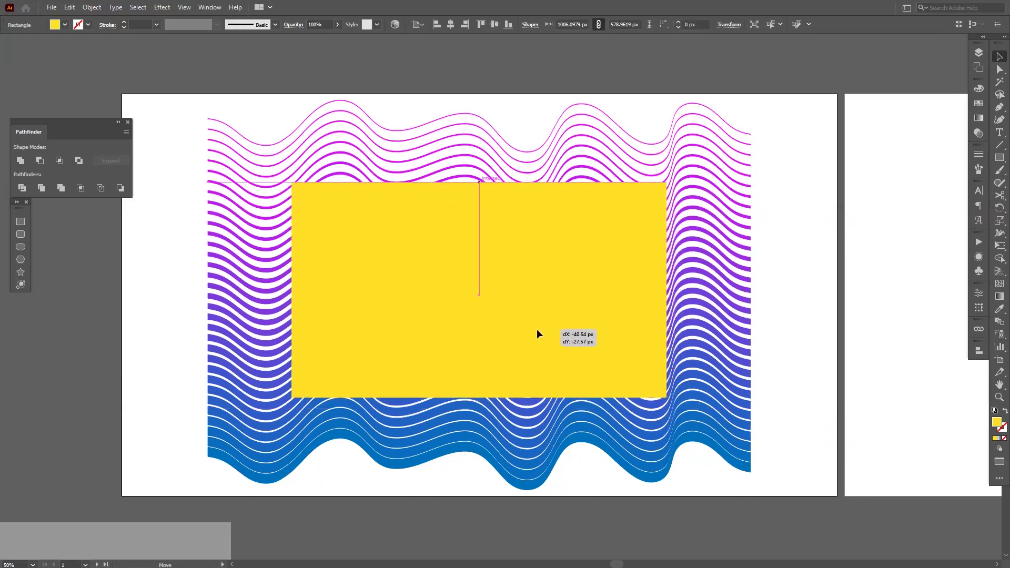
key("v")
left_click(684, 285)
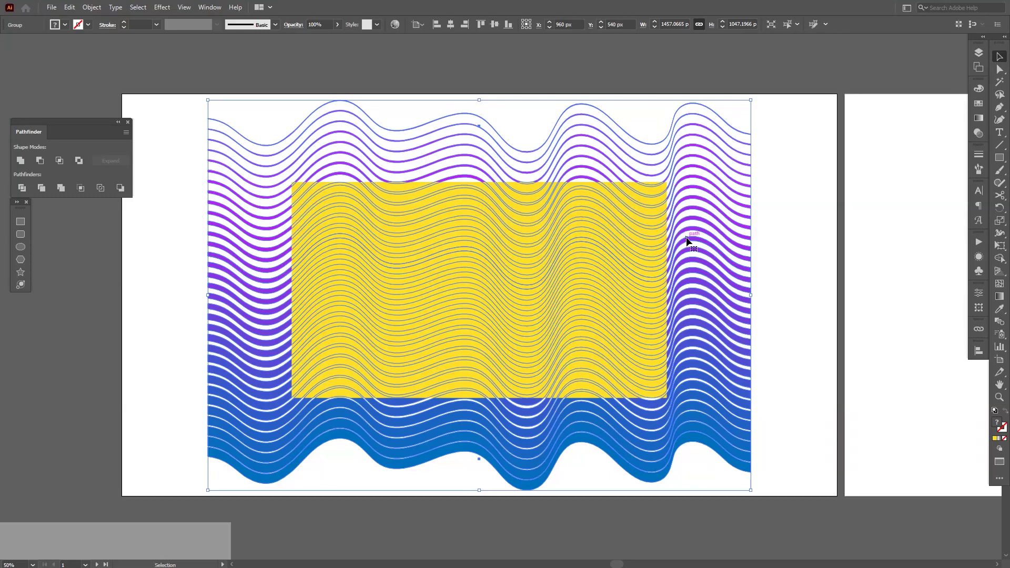
left_click(808, 238)
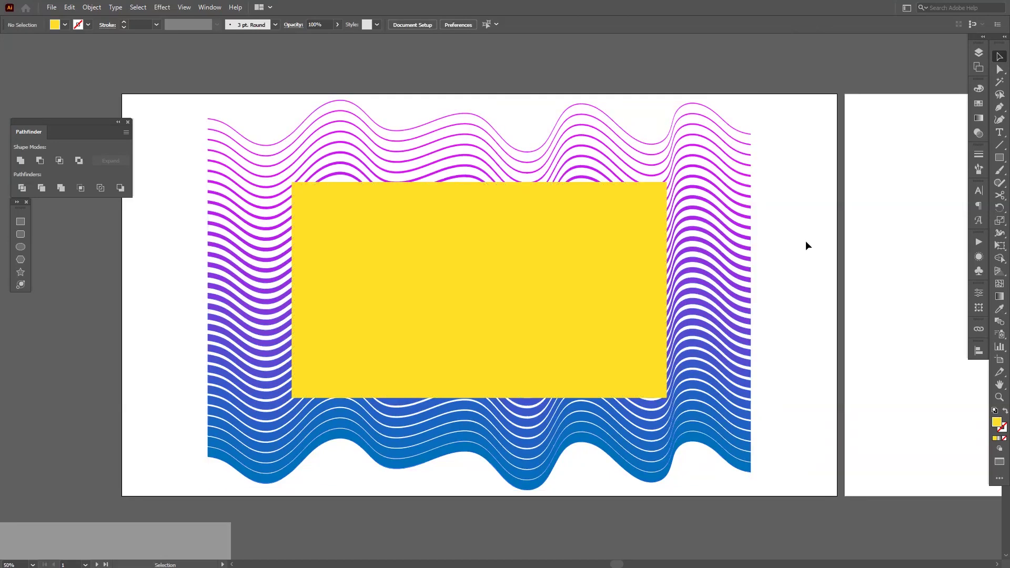
Step: Send the yellow rectangle to the back so the wave lines run across it
right_click(563, 276)
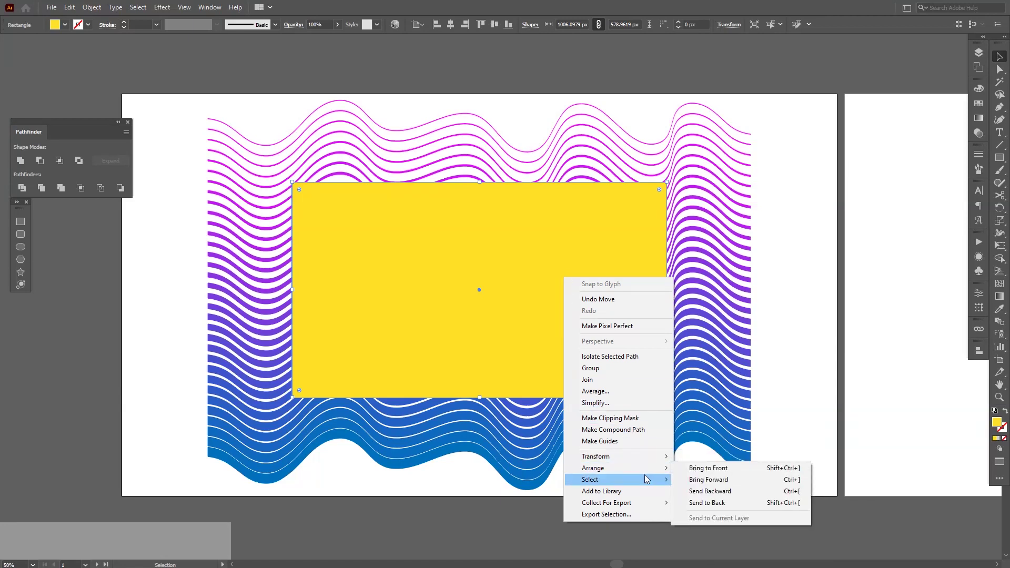
mouse_move(660, 470)
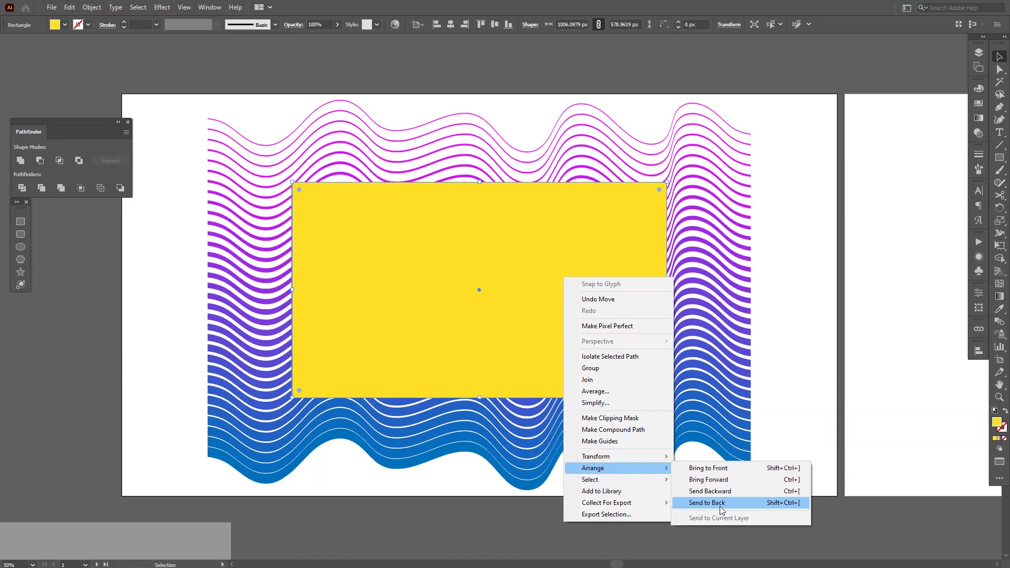
left_click(720, 504)
left_click(839, 318)
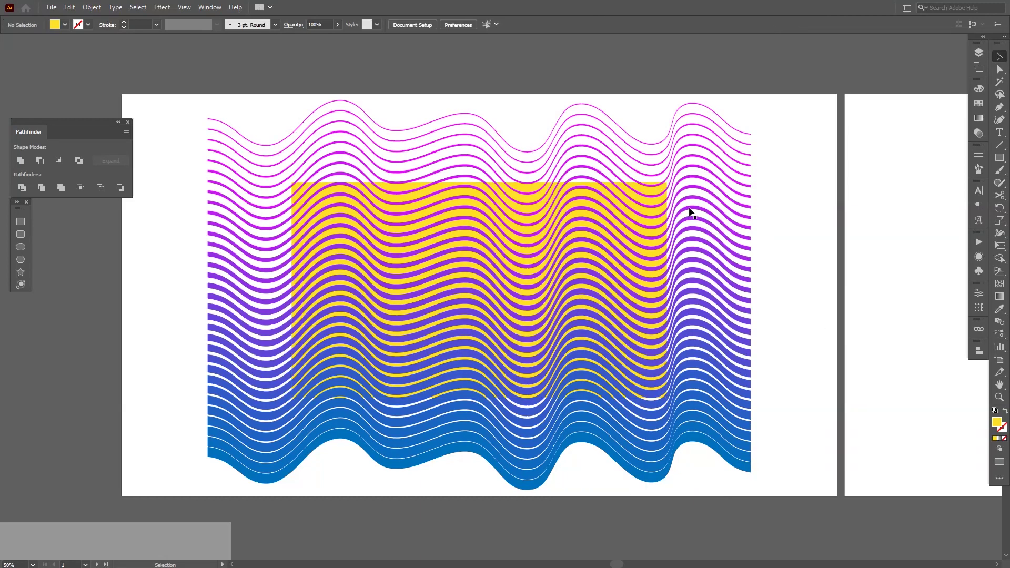
left_click(647, 188)
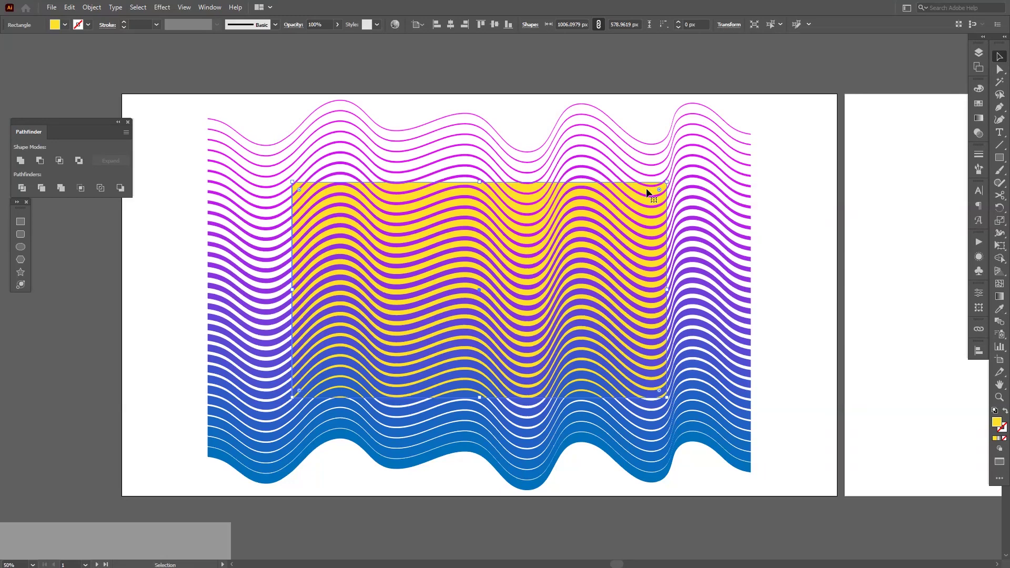
Step: Copy the yellow rectangle, paste it in front, and bring the copy to the front
left_click(93, 7)
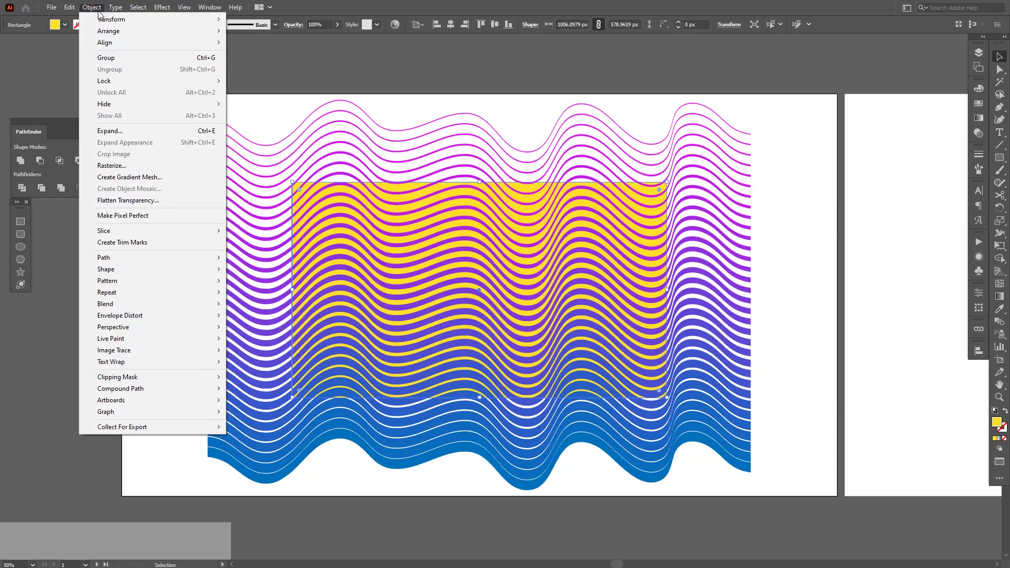
left_click(409, 191)
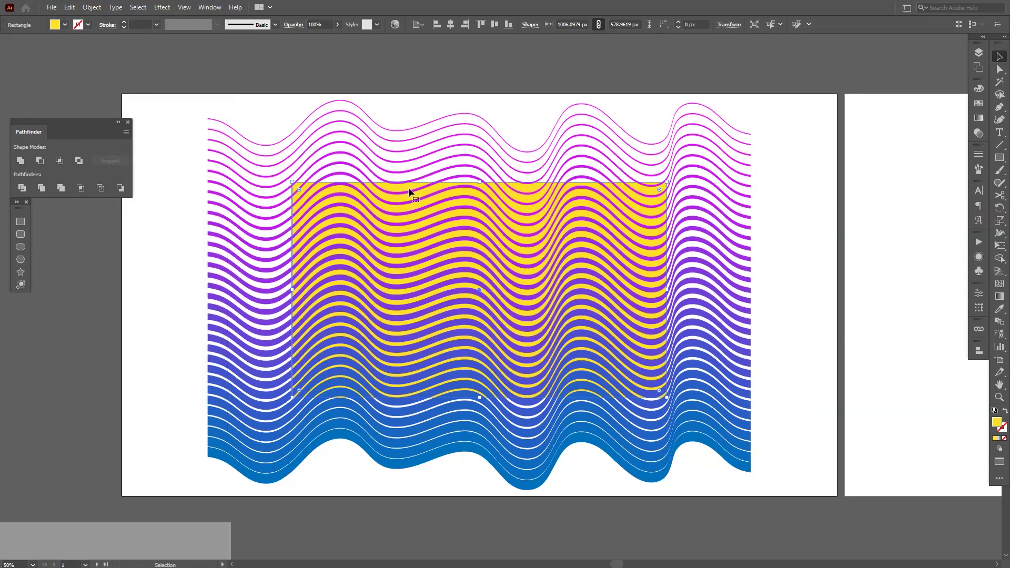
key("ctrl+c")
left_click(76, 9)
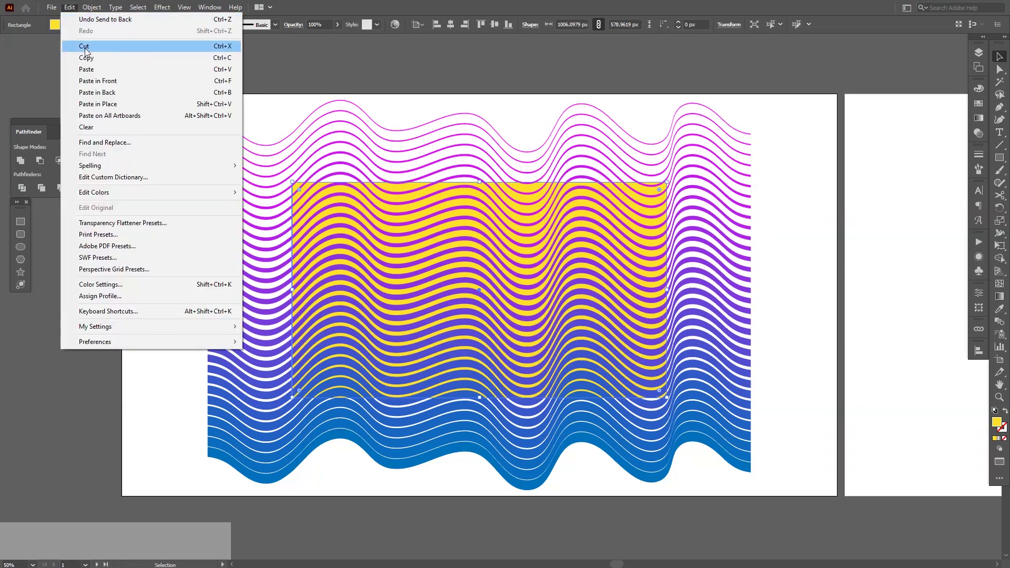
left_click(115, 85)
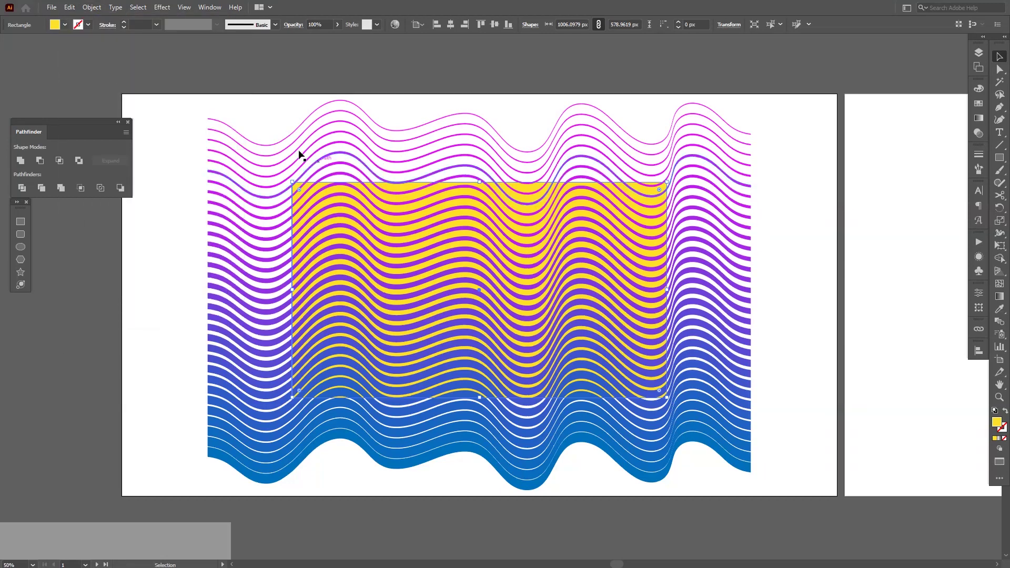
key("ctrl")
right_click(435, 188)
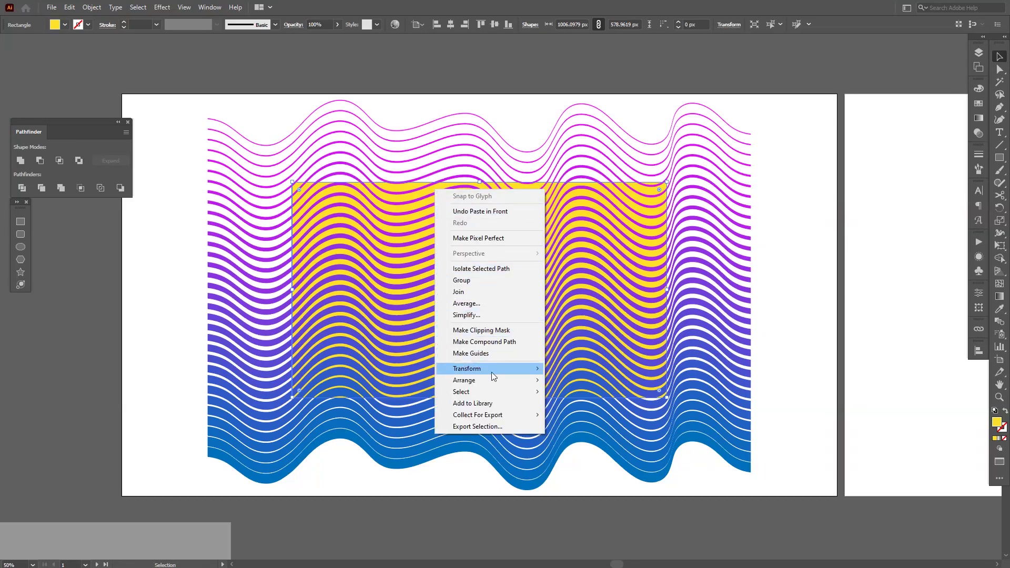
mouse_move(493, 385)
left_click(574, 383)
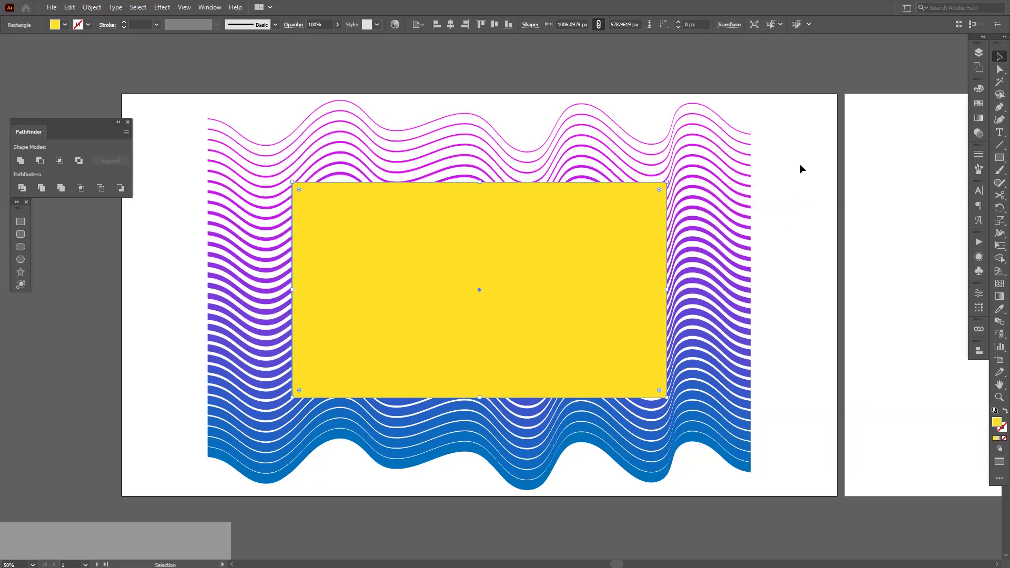
Step: Select the waves and rectangle and apply Make Mask in the Transparency panel
left_click_drag(216, 126, 398, 281)
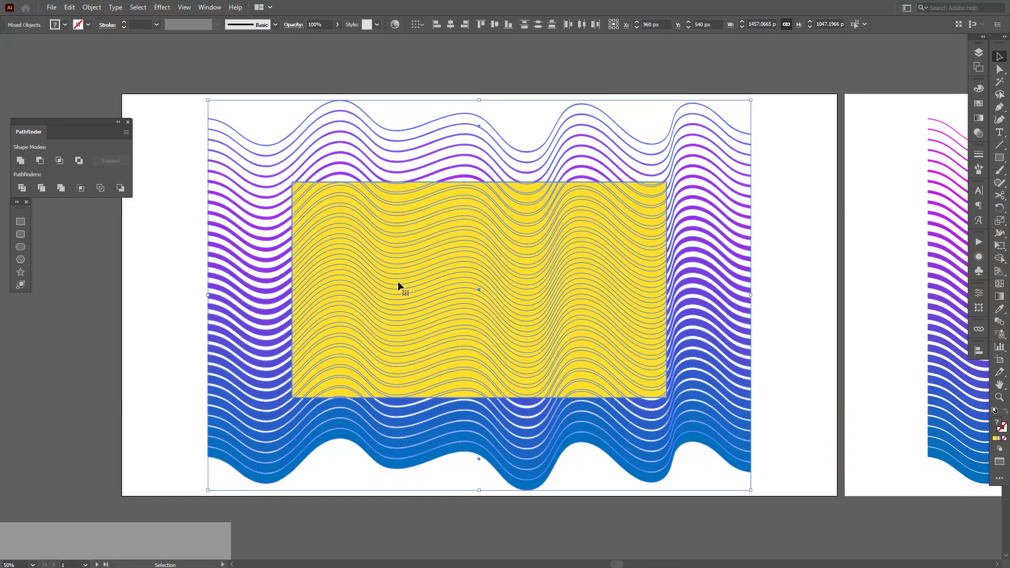
left_click(981, 136)
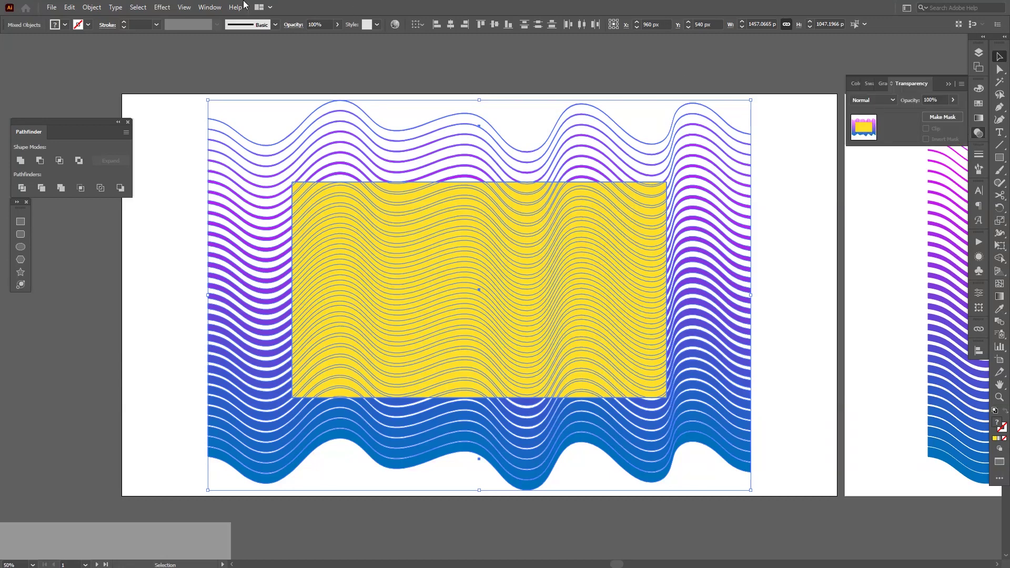
left_click(210, 7)
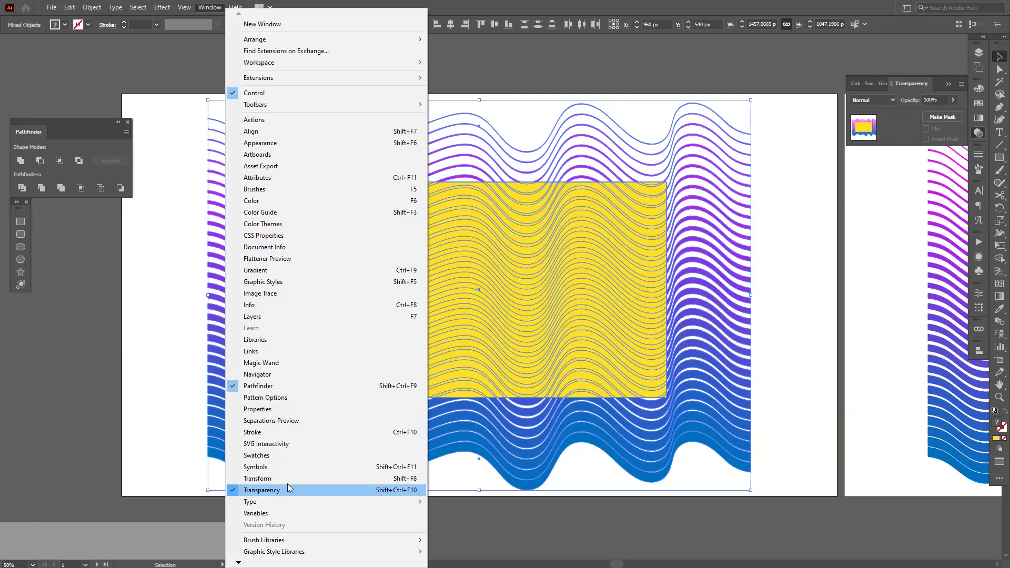
left_click(743, 5)
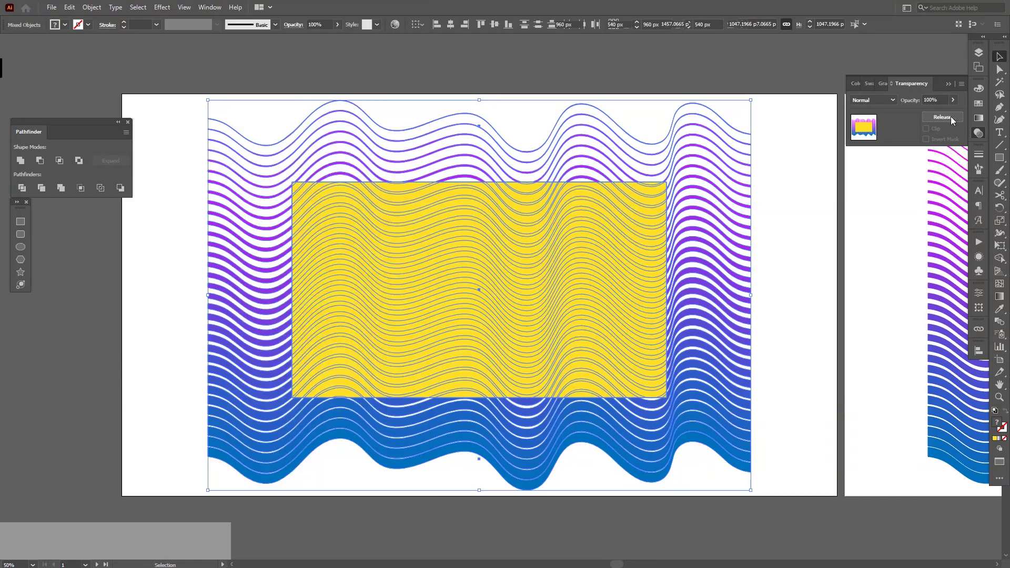
left_click(951, 117)
left_click(807, 256)
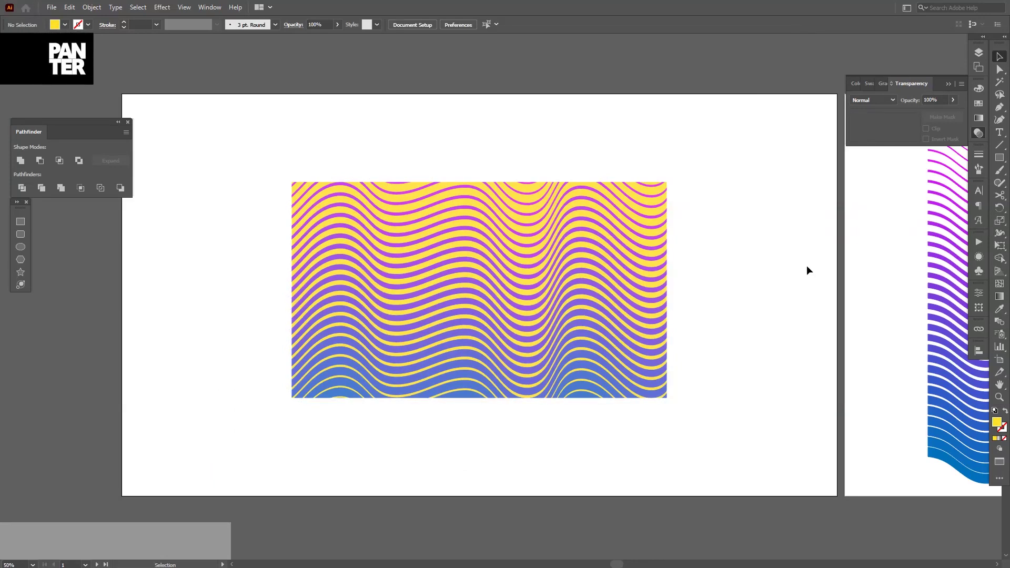
Step: Shift the wave lines up and left inside the yellow mask
left_click_drag(632, 273, 672, 243)
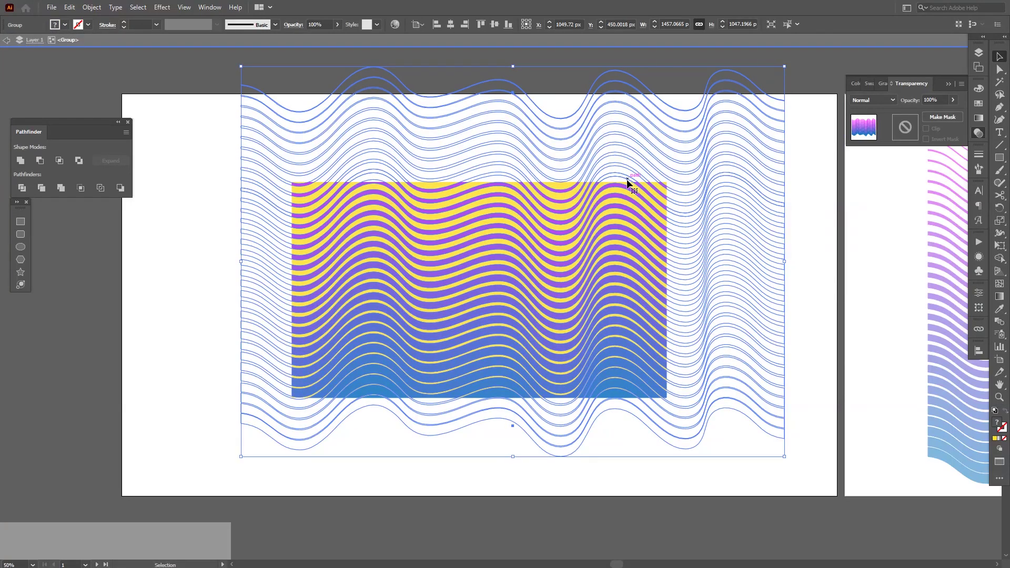
scroll(628, 180, "up", 4)
scroll(631, 191, "down", 3)
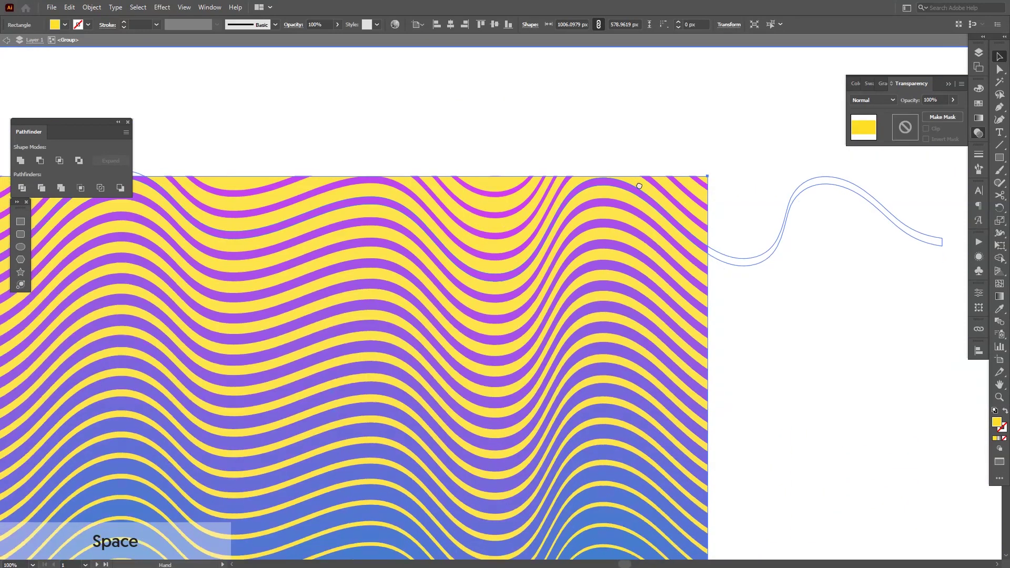
scroll(631, 192, "down", 1)
Step: Try purple and orange swatch fills on the rectangle, then undo back to yellow
left_click(979, 103)
scroll(627, 219, "down", 1)
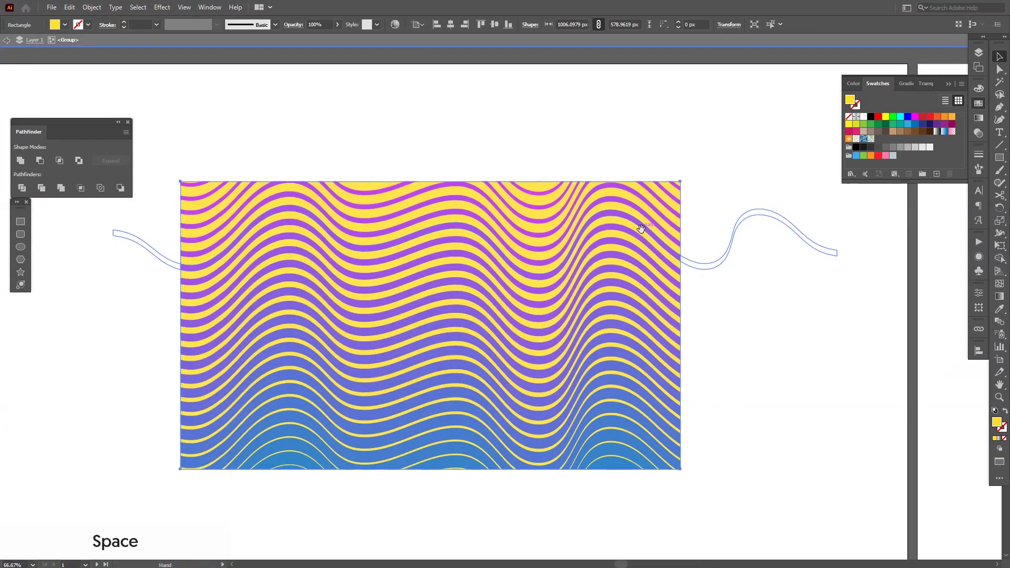
left_click_drag(638, 226, 669, 212)
left_click(946, 125)
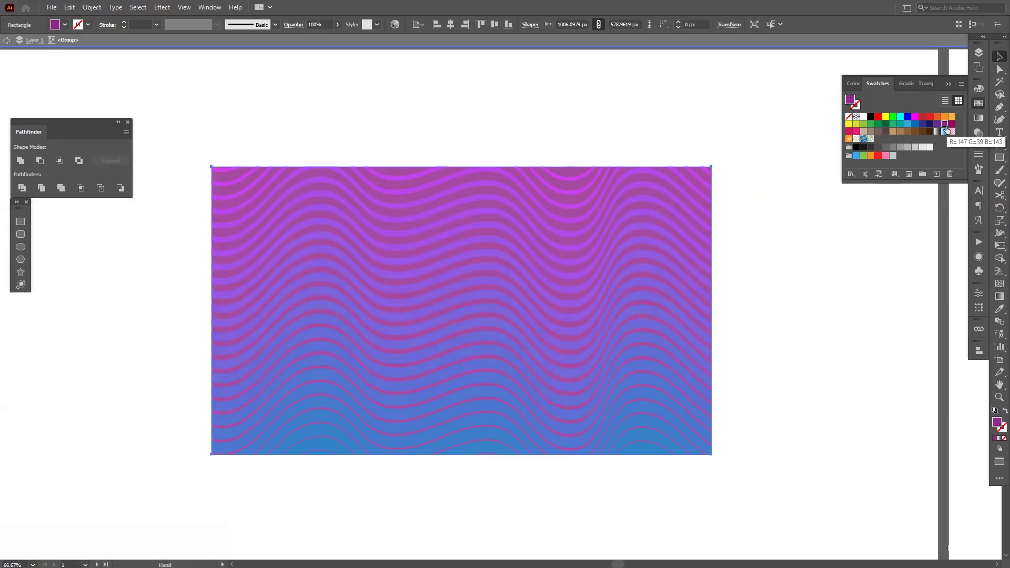
left_click(952, 118)
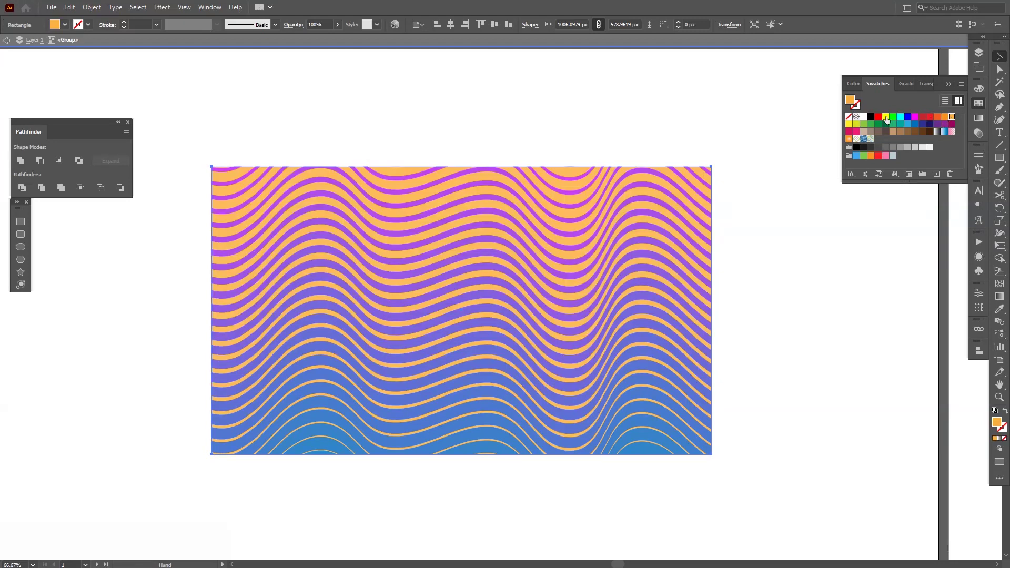
key("ctrl+z")
key("ctrl+z")
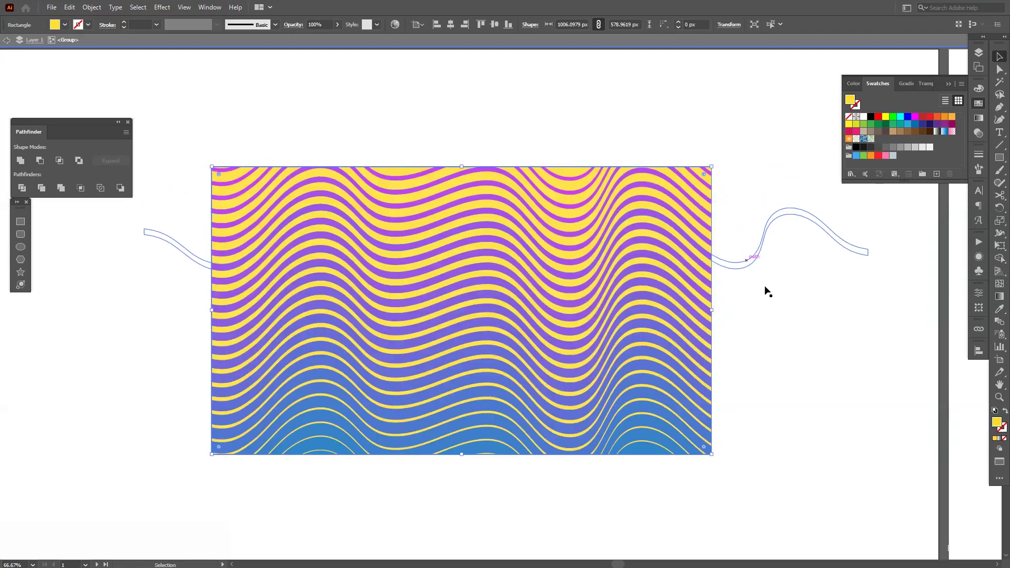
Step: Deselect the artwork and zoom out to bring the second artboard into view
left_click(905, 290)
left_click_drag(909, 289, 947, 293)
key("ctrl+minus")
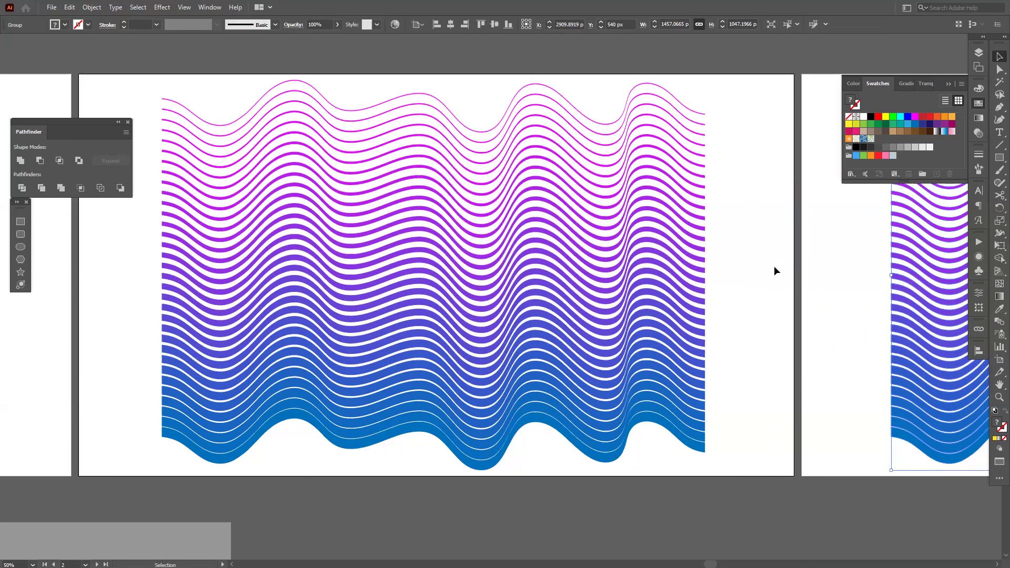
Step: Place a copy of the wave lines on the next artboard
left_click(773, 271)
scroll(331, 209, "up", 1)
left_click_drag(331, 210, 335, 205)
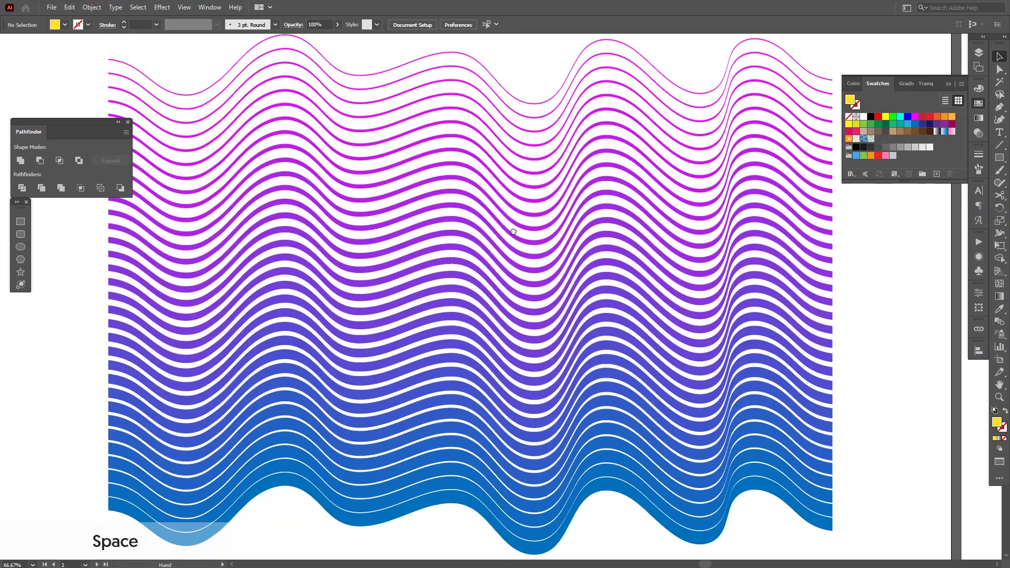
Step: Draw a rectangle across the copied waves and clip them to it with Make Clipping Mask
left_click(1000, 157)
mouse_move(270, 153)
left_mouse_down()
mouse_move(616, 357)
mouse_move(717, 430)
mouse_move(717, 422)
left_mouse_up()
key("v")
left_click_drag(879, 387, 398, 267)
right_click(399, 268)
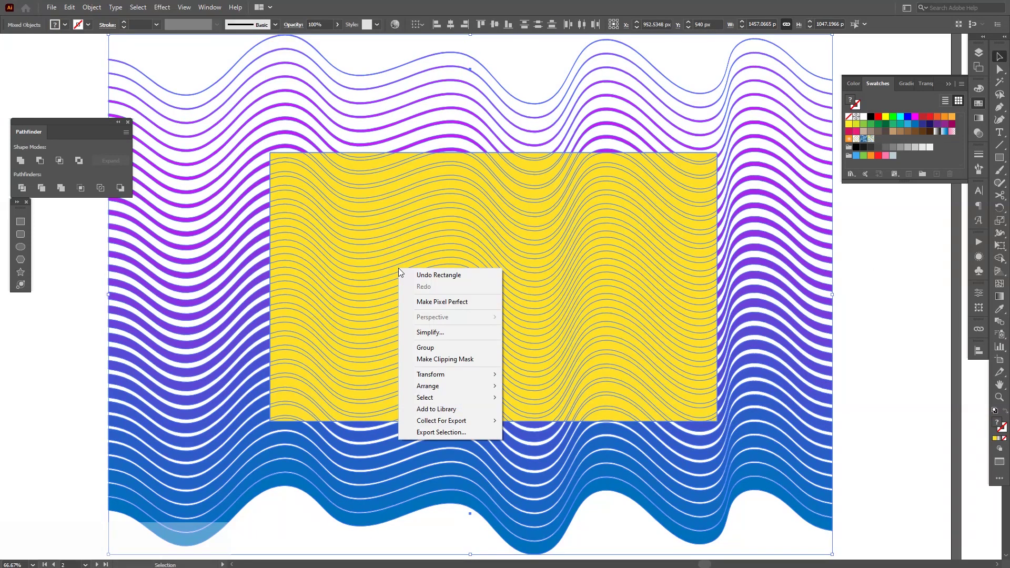
left_click(479, 360)
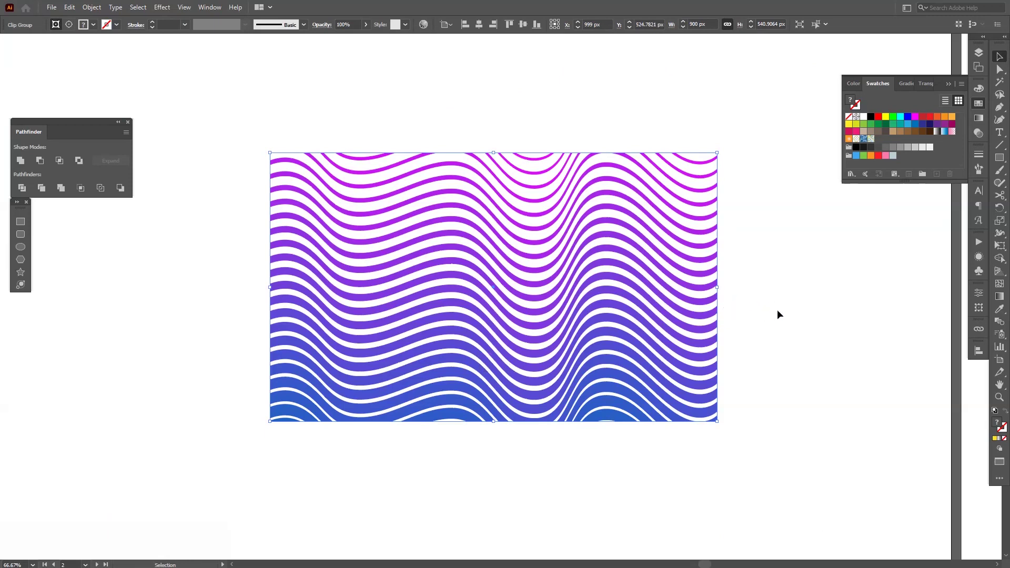
left_click(777, 309)
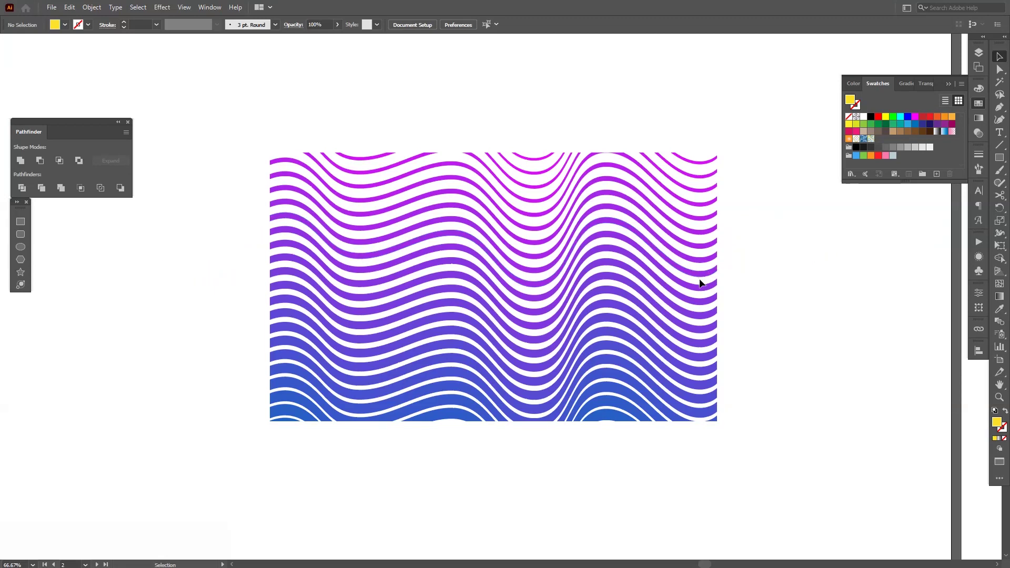
Step: Look over the artboards, recentre on the clipped wave rectangle and select it
scroll(700, 285, "down", 3)
left_click_drag(625, 295, 462, 288)
scroll(367, 269, "up", 2)
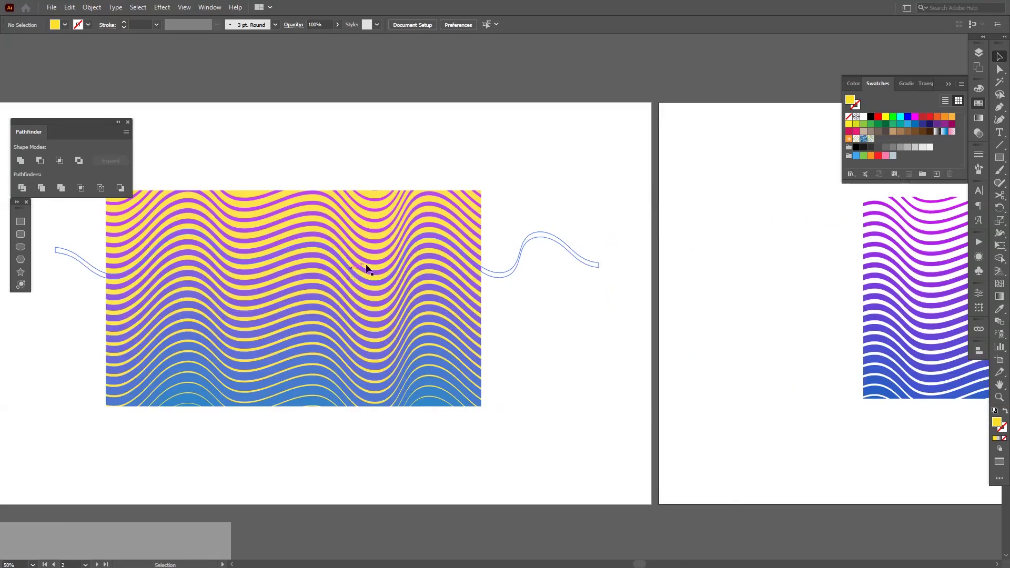
left_click_drag(655, 280, 271, 292)
scroll(652, 274, "up", 1)
scroll(590, 261, "up", 1)
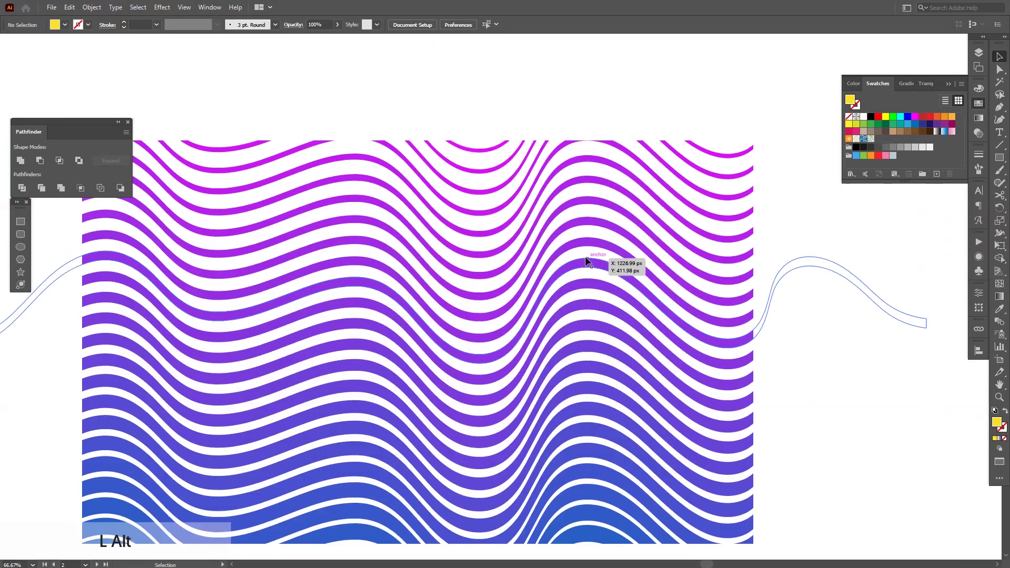
scroll(585, 262, "down", 1)
left_click_drag(582, 263, 630, 235)
scroll(618, 243, "up", 1)
scroll(630, 235, "down", 1)
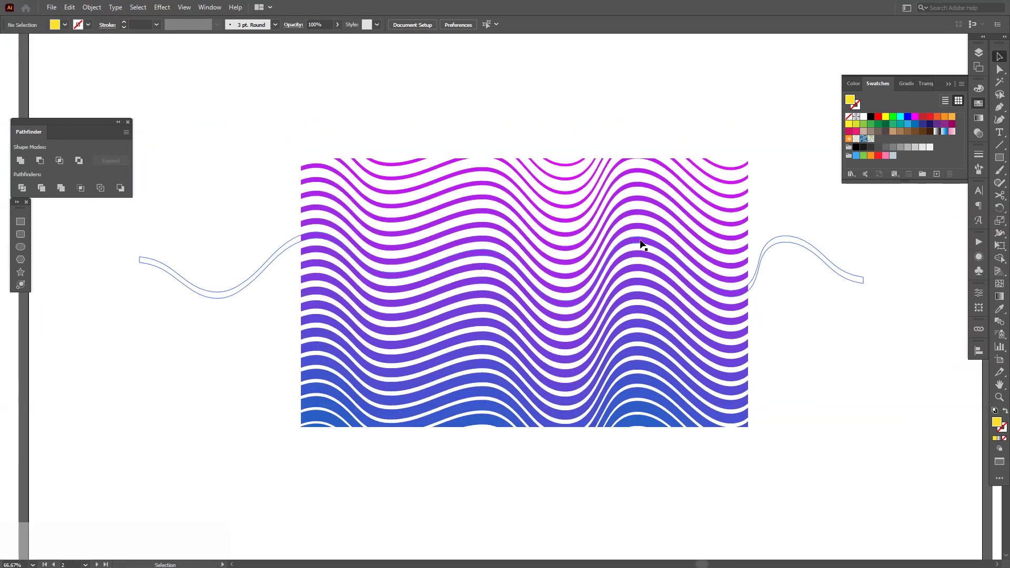
left_click(643, 243)
Step: Enter the clip group and shift the wave lines slightly within it
double_click(641, 243)
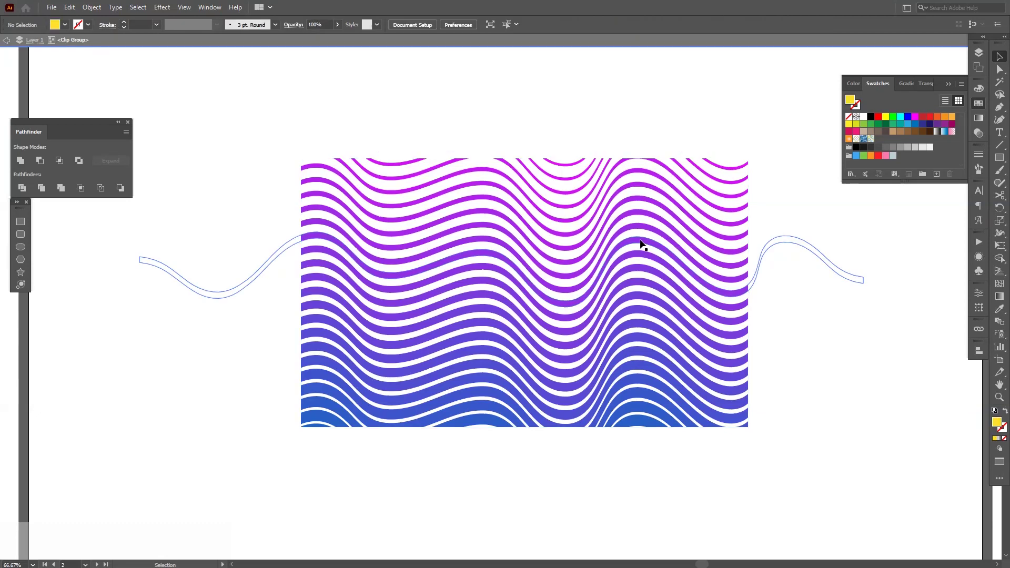
left_click(642, 244)
left_click_drag(642, 241, 582, 228)
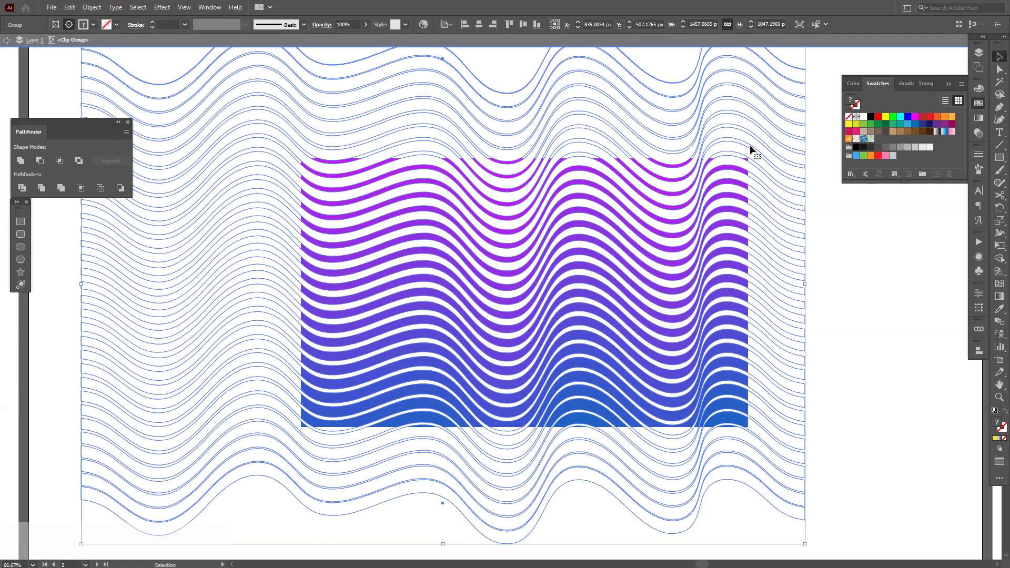
Step: Fill the clipping rectangle with crimson after trying yellow and red swatches
left_click(666, 158)
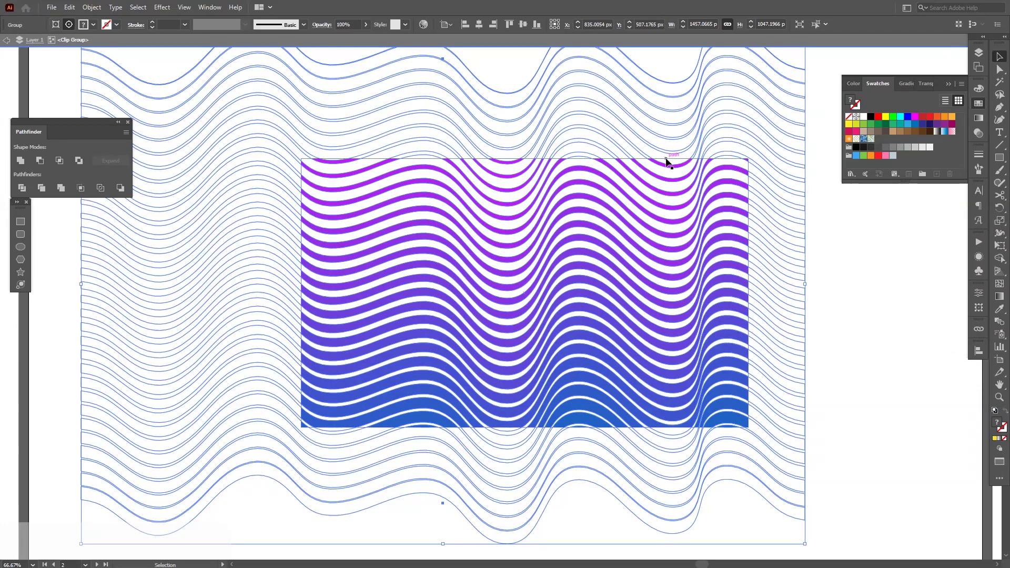
left_click(850, 125)
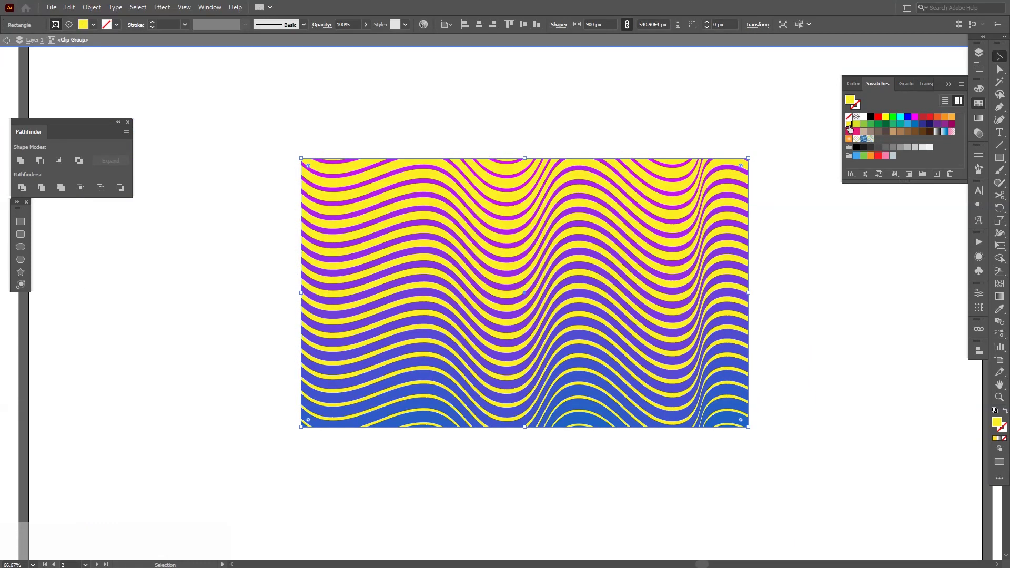
left_click(878, 155)
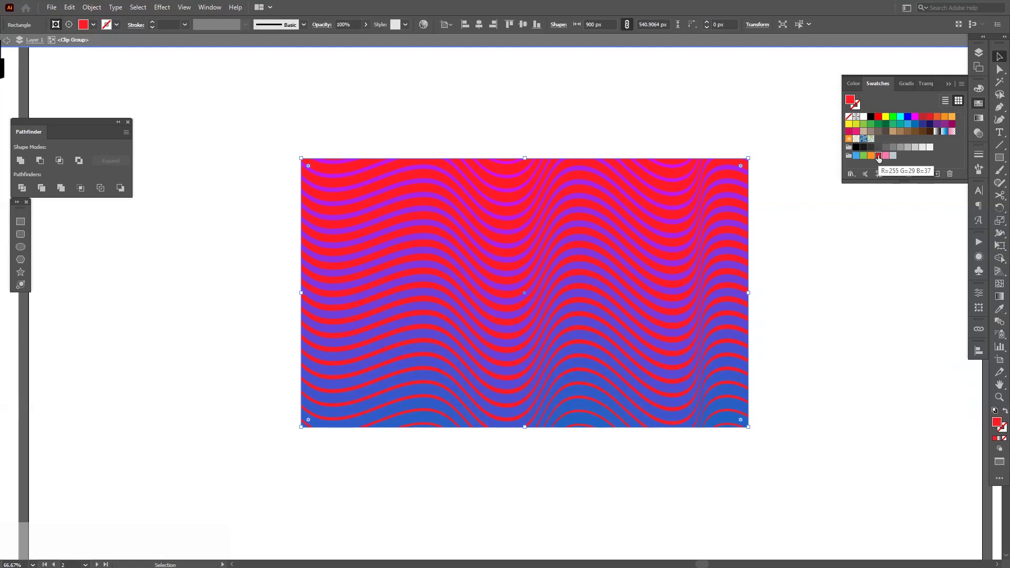
left_click(849, 132)
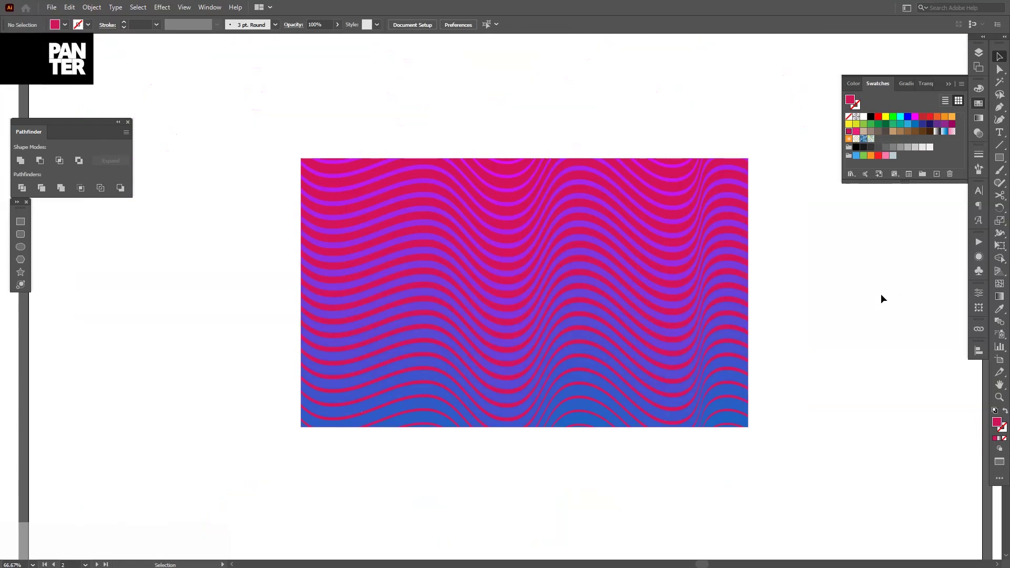
Step: Zoom out to the third artboard with full wave lines, select the Type tool, collapse Swatches
scroll(851, 289, "down", 1)
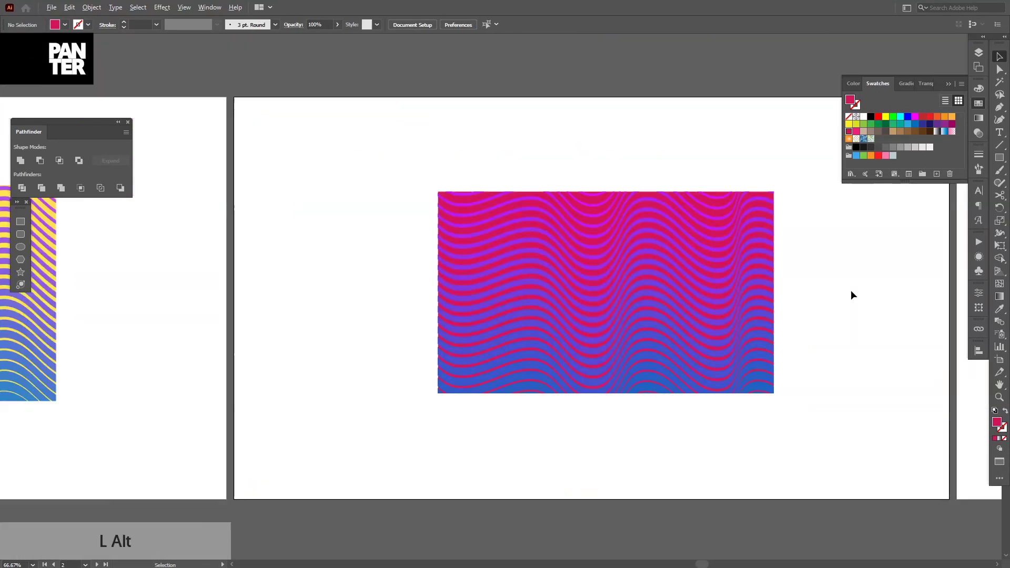
scroll(853, 295, "down", 1)
left_click_drag(862, 289, 701, 284)
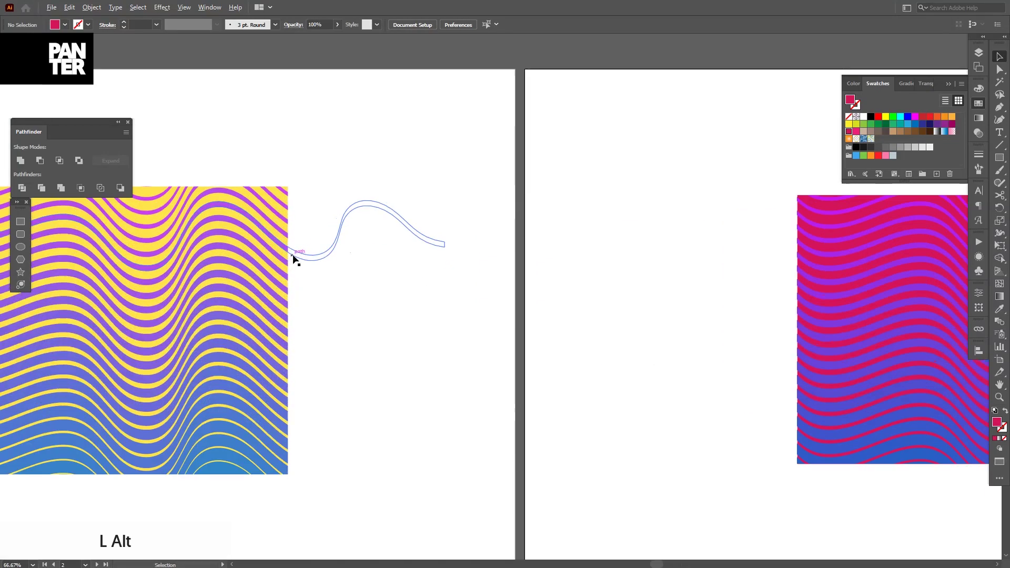
left_click_drag(279, 273, 327, 271)
scroll(573, 275, "down", 2)
scroll(736, 268, "up", 1)
left_click_drag(735, 269, 639, 275)
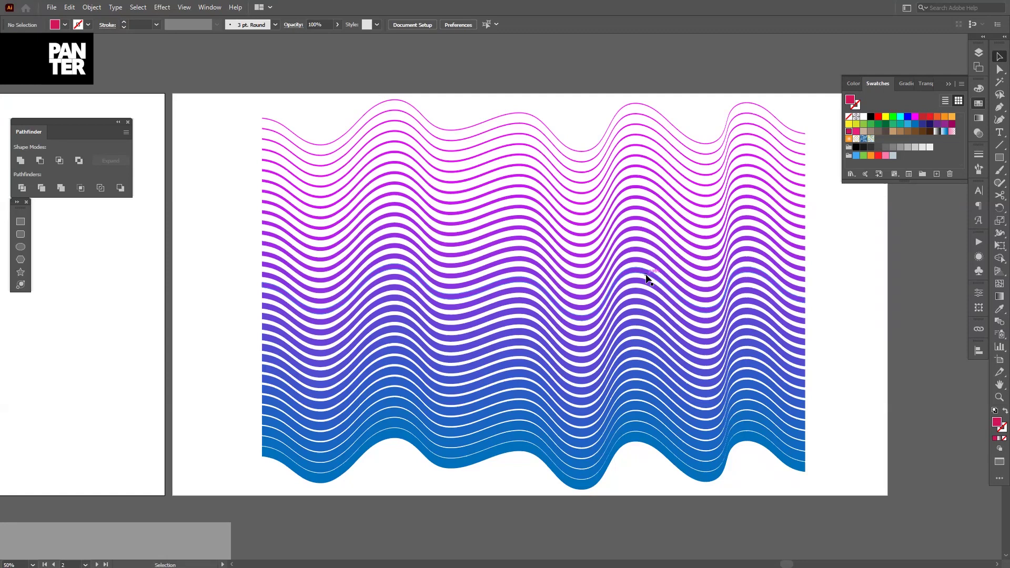
left_click_drag(647, 368, 532, 320)
scroll(785, 295, "down", 1)
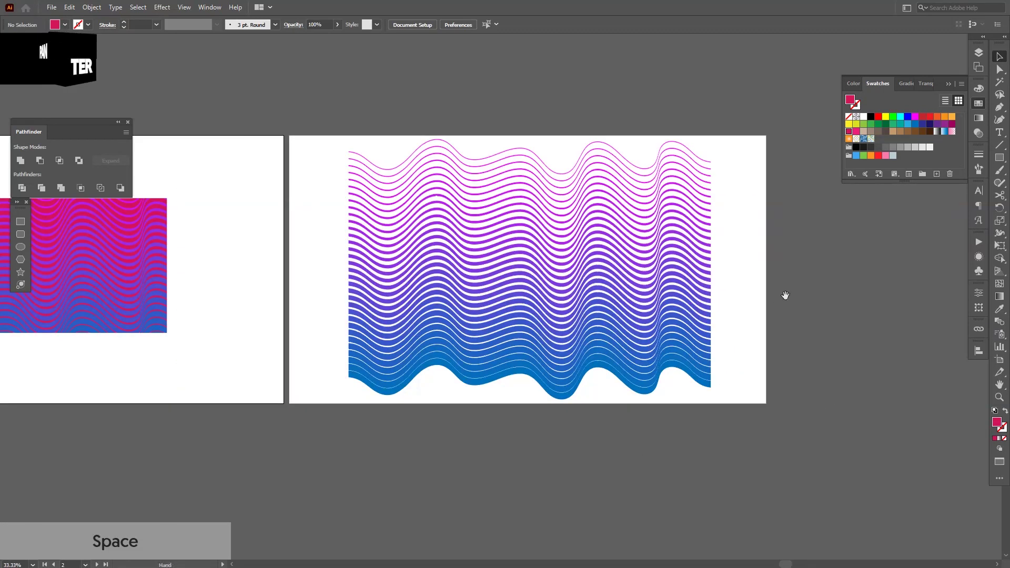
left_click_drag(785, 295, 689, 307)
key("t")
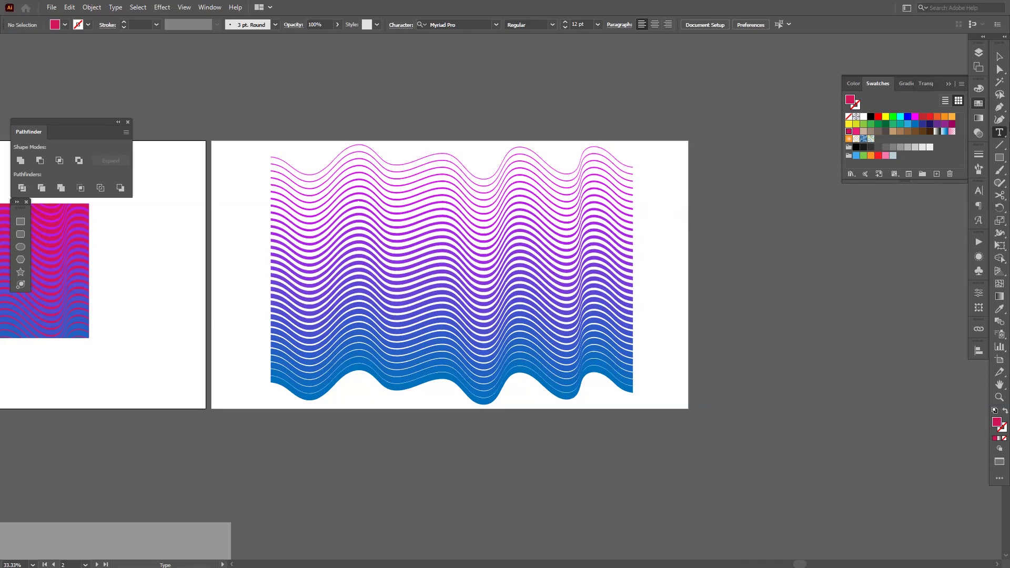
left_click(952, 83)
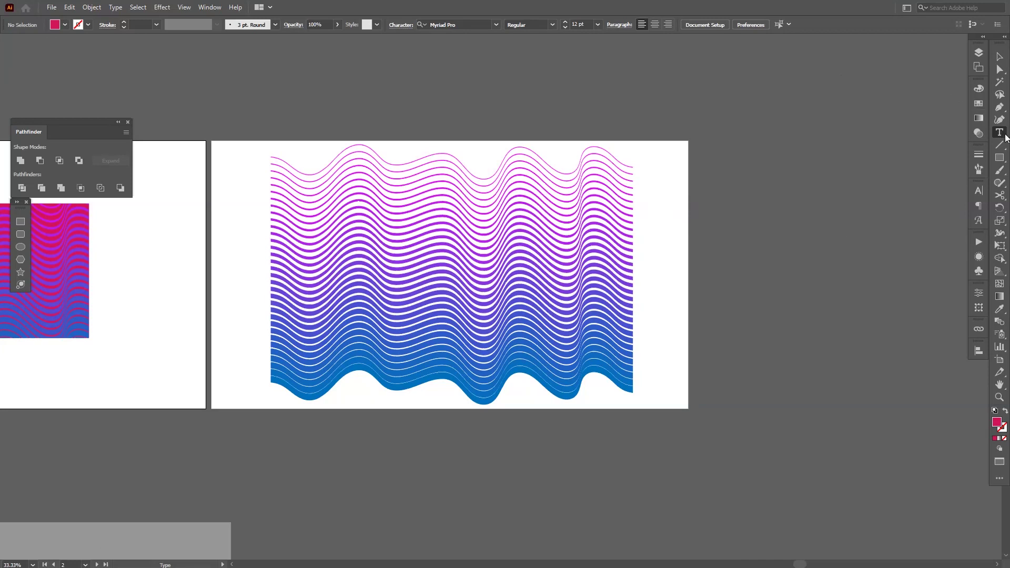
Step: Type the word PANTER as a new horizontal text object beside the artboard
left_click_drag(1006, 138, 914, 131)
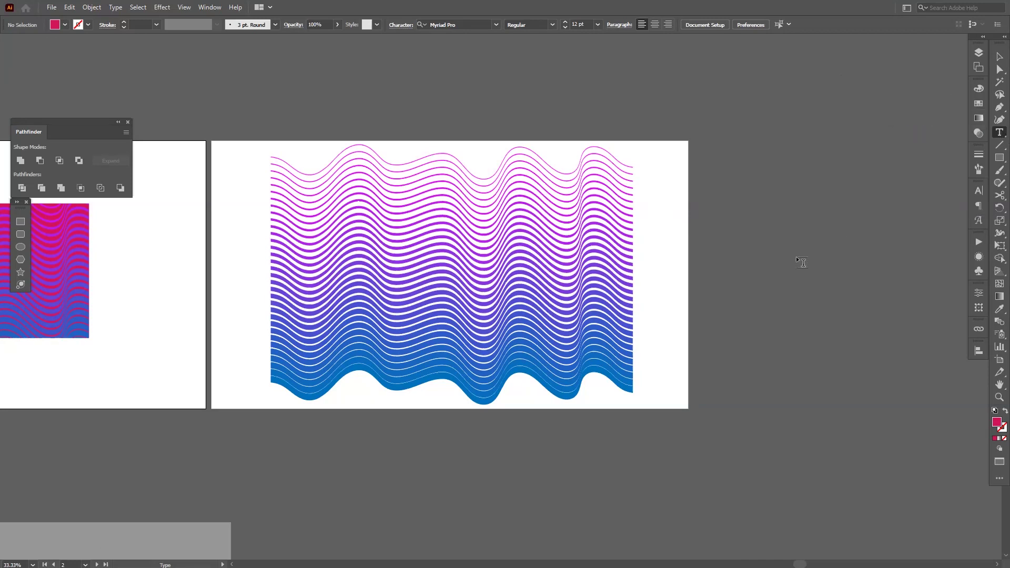
left_click(758, 267)
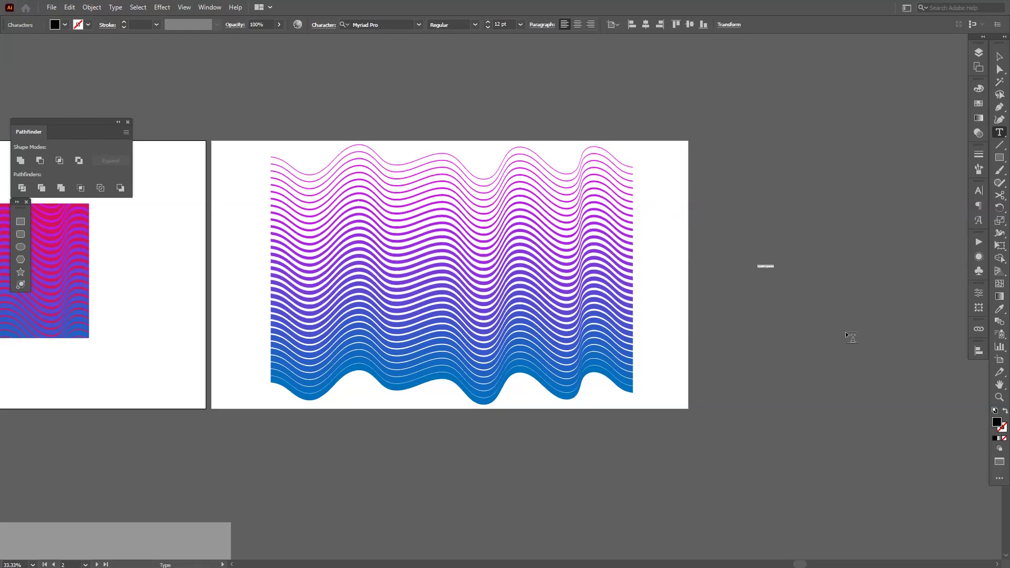
type("PANTER")
key("Escape")
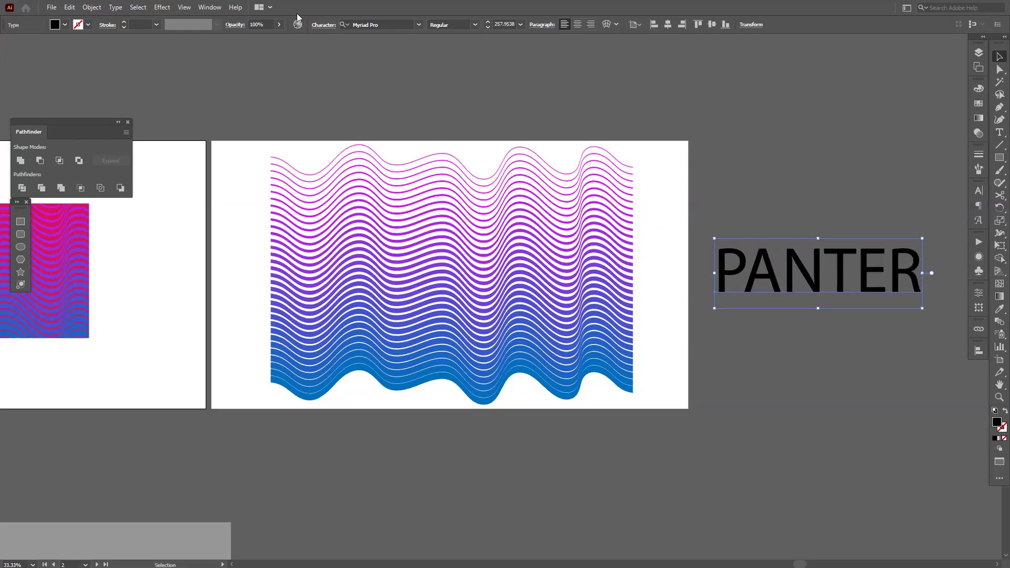
Step: Set PANTER to Druk Cond Web Super Italic and move it onto the centre of the waves
left_click(378, 25)
type("Druk")
scroll(432, 158, "down", 3)
left_click(405, 93)
left_click(558, 308, "ctrl")
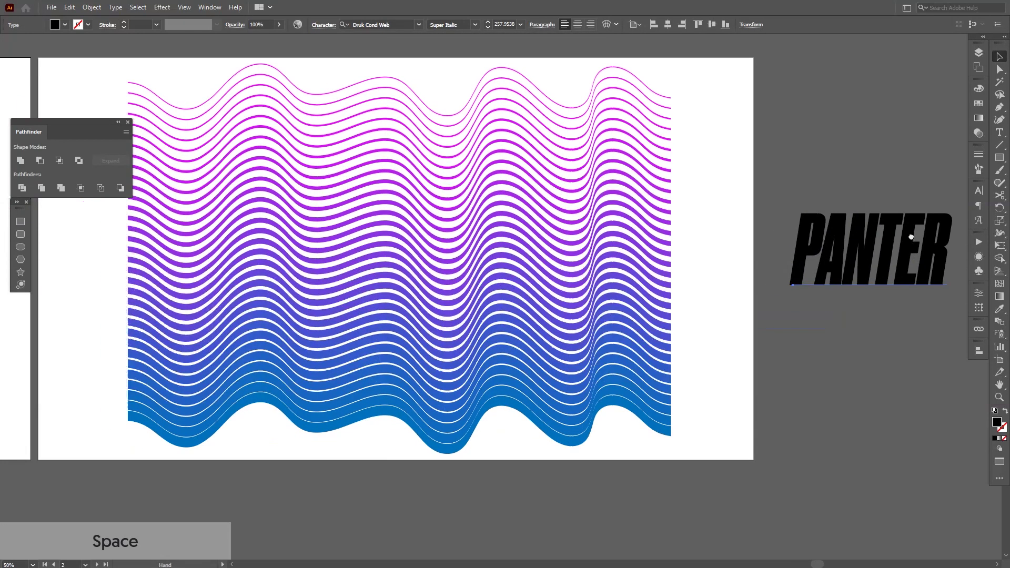
left_click_drag(920, 262, 750, 297)
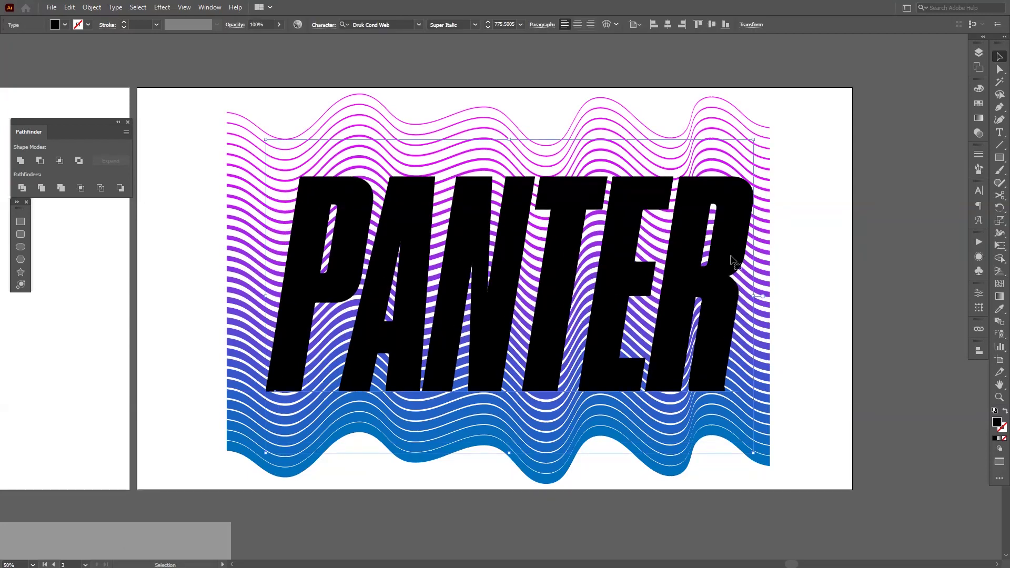
left_click(662, 316, "shift")
Step: Make a clipping mask so the wave lines show only inside the PANTER text
right_click(641, 312)
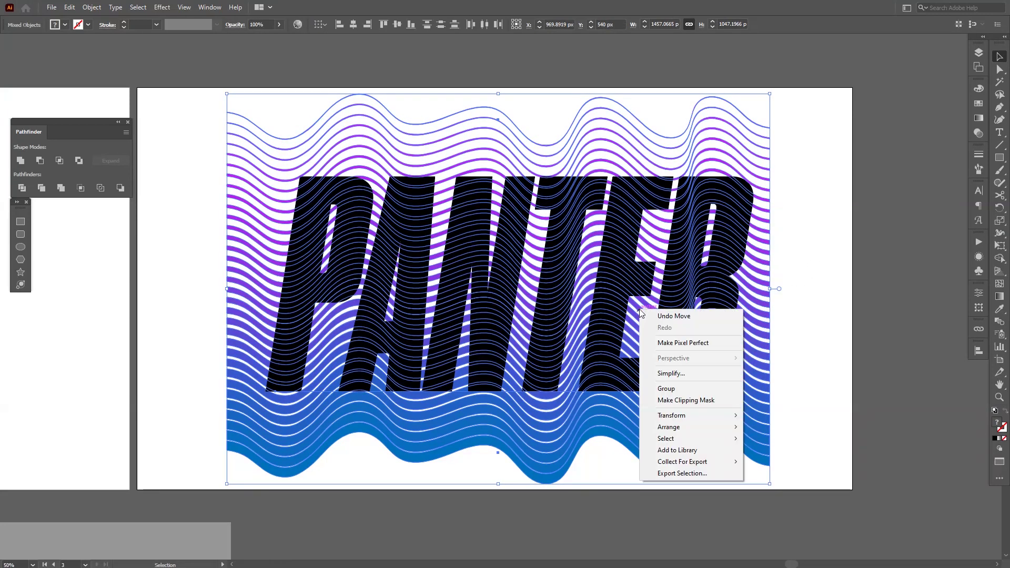
left_click(683, 400)
left_click(816, 340)
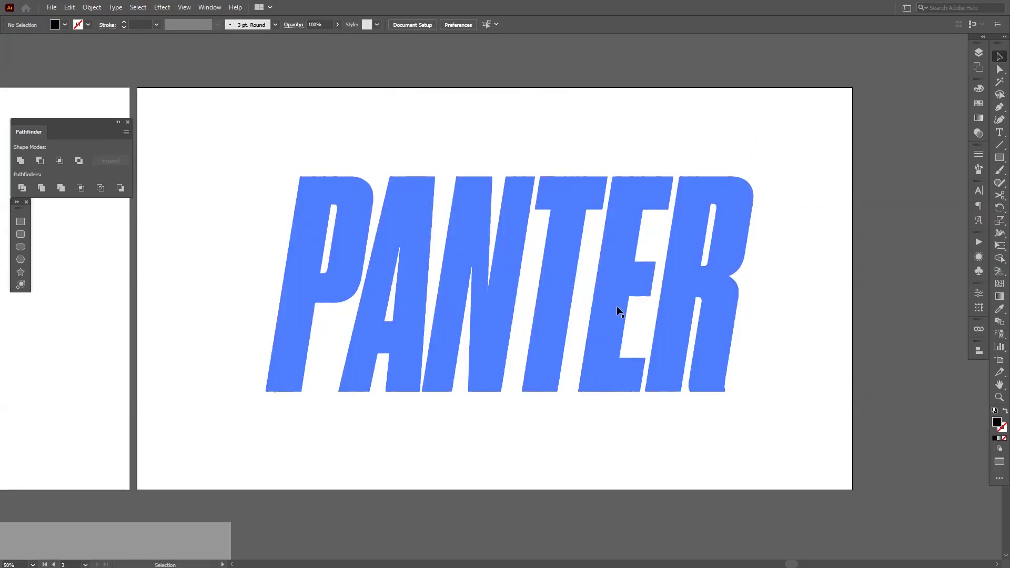
Step: Inside the PANTER clip group, shift the lettering slightly against the waves
left_click(617, 305)
double_click(617, 306)
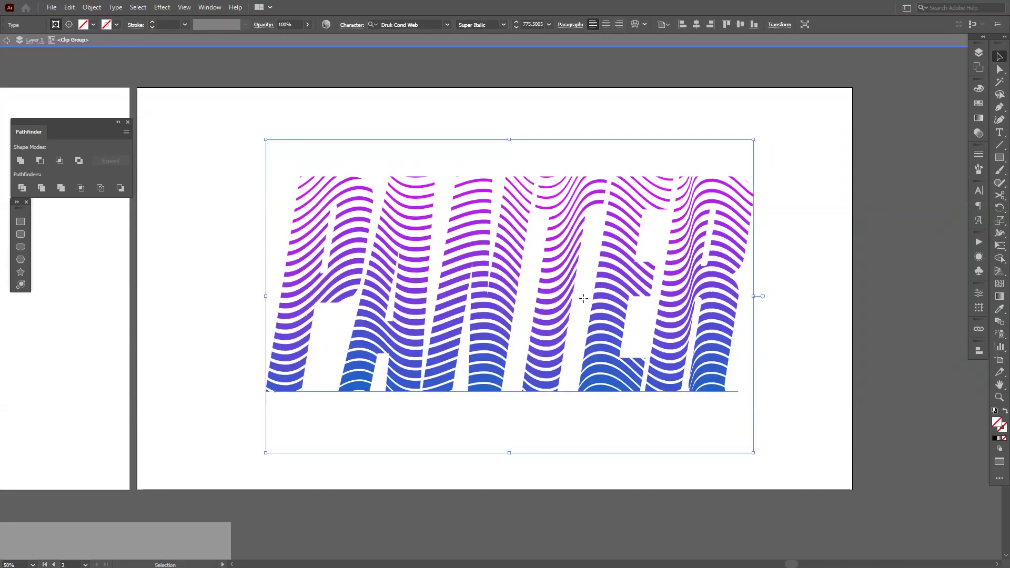
mouse_move(584, 300)
left_mouse_down()
mouse_move(614, 292)
mouse_move(568, 276)
mouse_move(603, 297)
mouse_move(522, 298)
mouse_move(564, 299)
left_mouse_up()
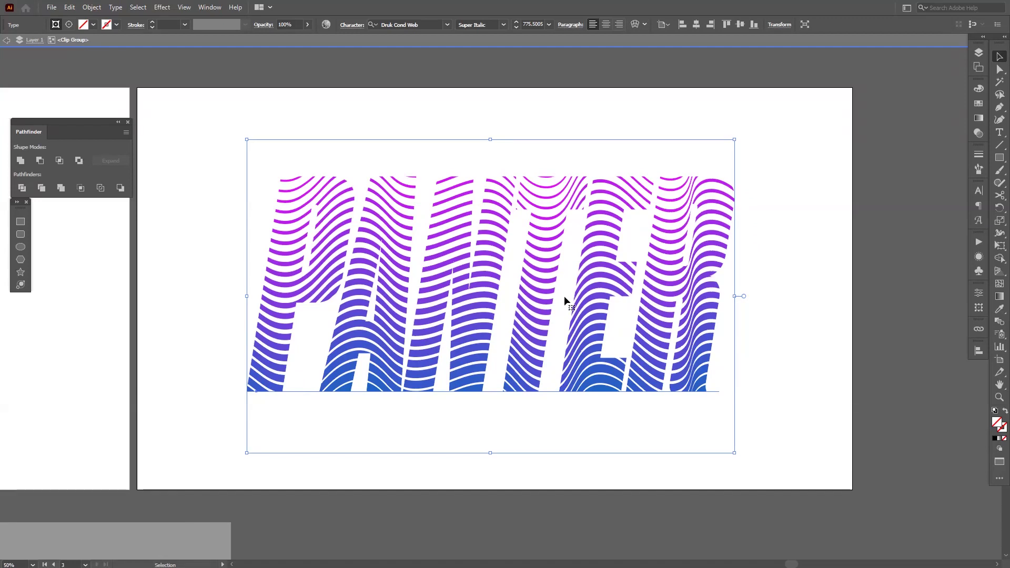
Step: Add four A's after 'PA' so the word reads PAAAAANTER
key("t")
left_click_drag(565, 292, 333, 285)
left_click(344, 285)
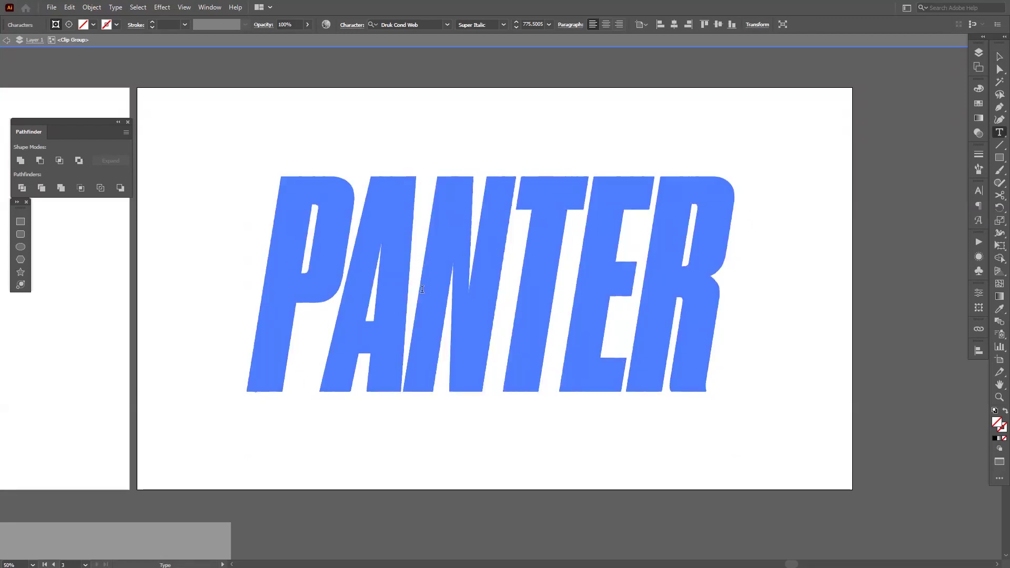
type("AAAA")
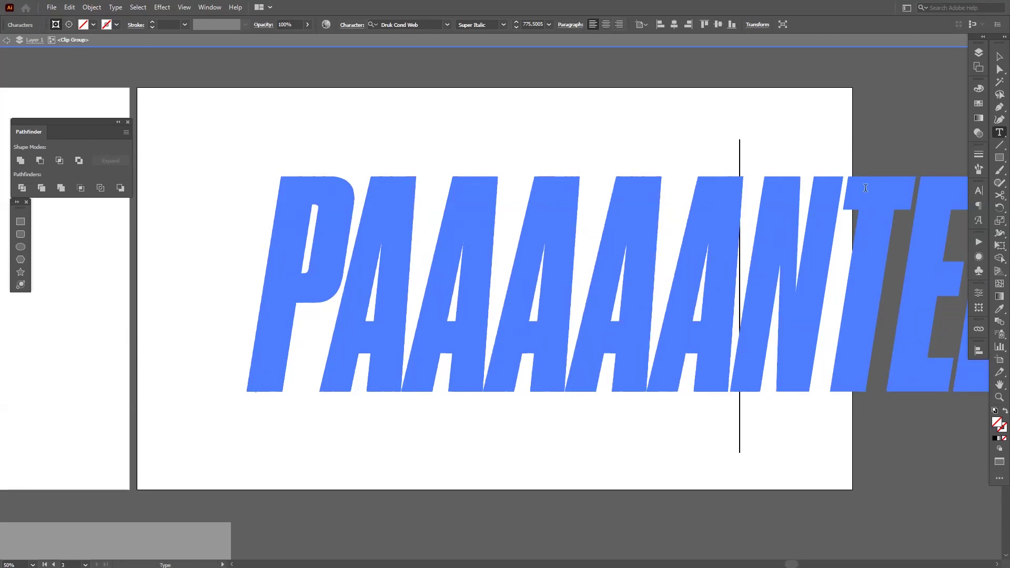
left_click(1000, 57)
Step: Scale the PAAAAANTER text down proportionally to fit the artboard and move it up slightly
scroll(779, 95, "down", 1)
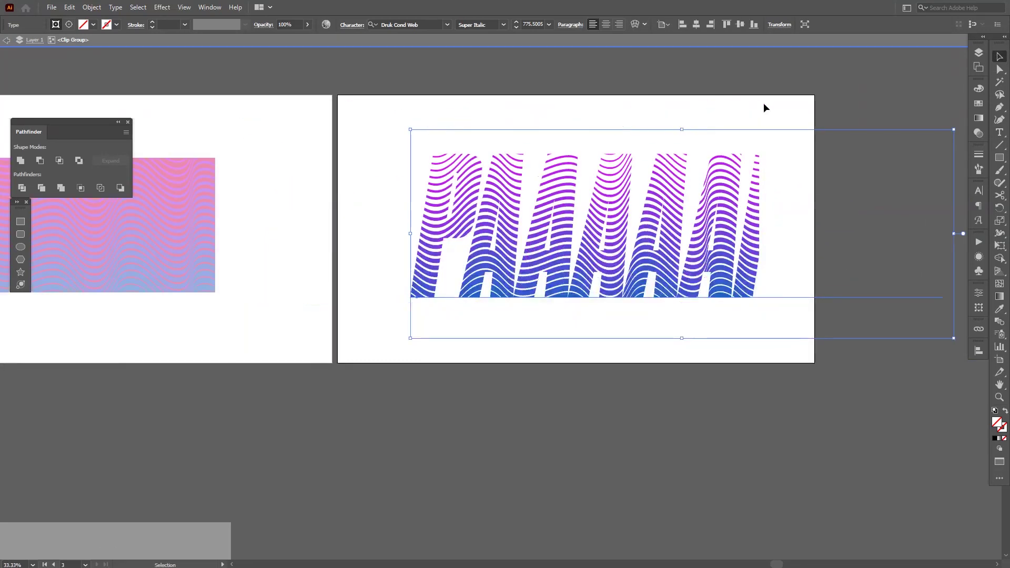
key("space")
left_click_drag(763, 106, 682, 145)
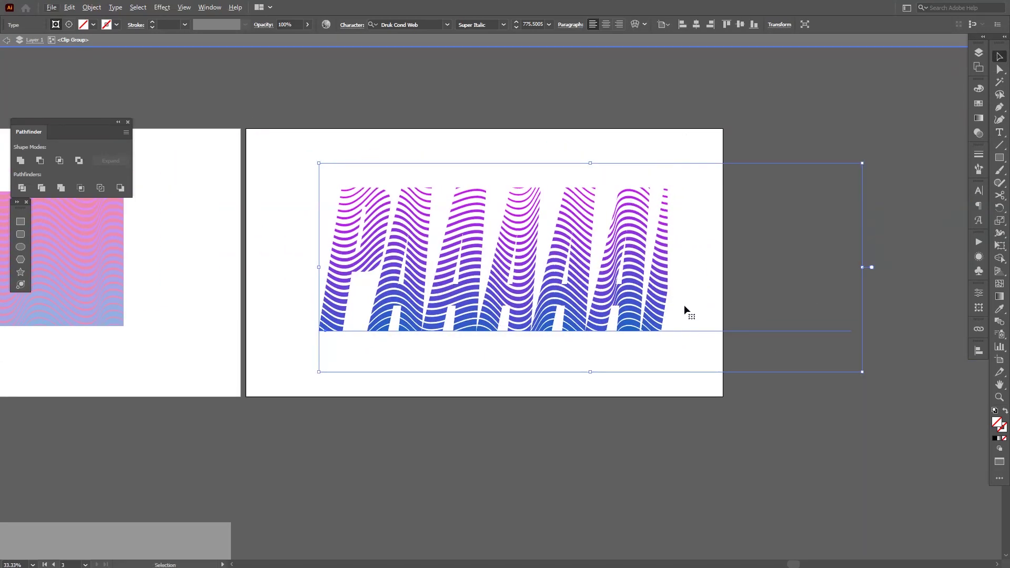
left_click_drag(866, 267, 671, 273)
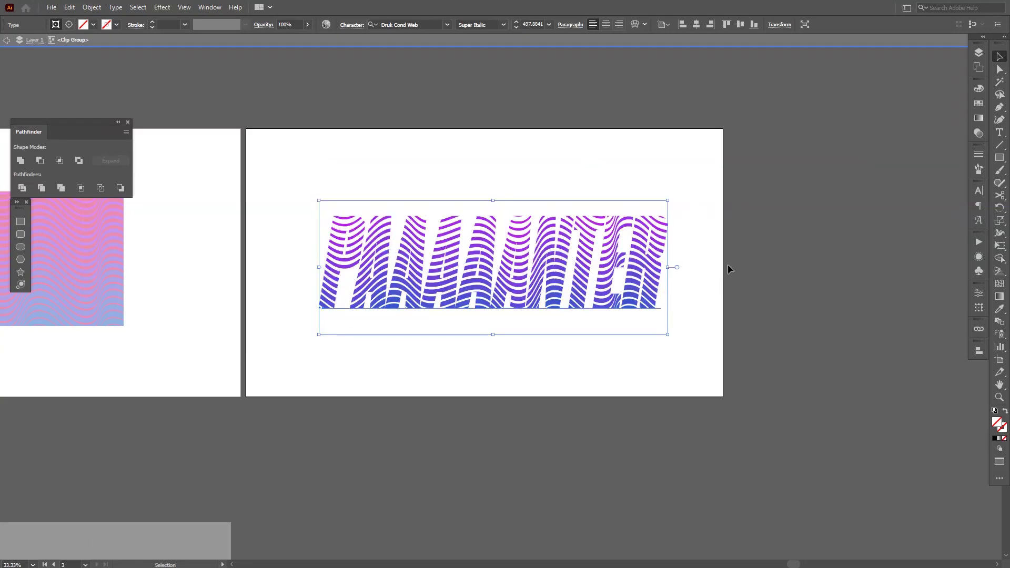
left_click(826, 235)
key("ctrl+equal")
key("ctrl+equal")
left_click_drag(530, 148, 526, 255)
Step: Draw a pink-red rectangle, about 1654 × 632 px, over the lettering and send it to the back
left_click(685, 525)
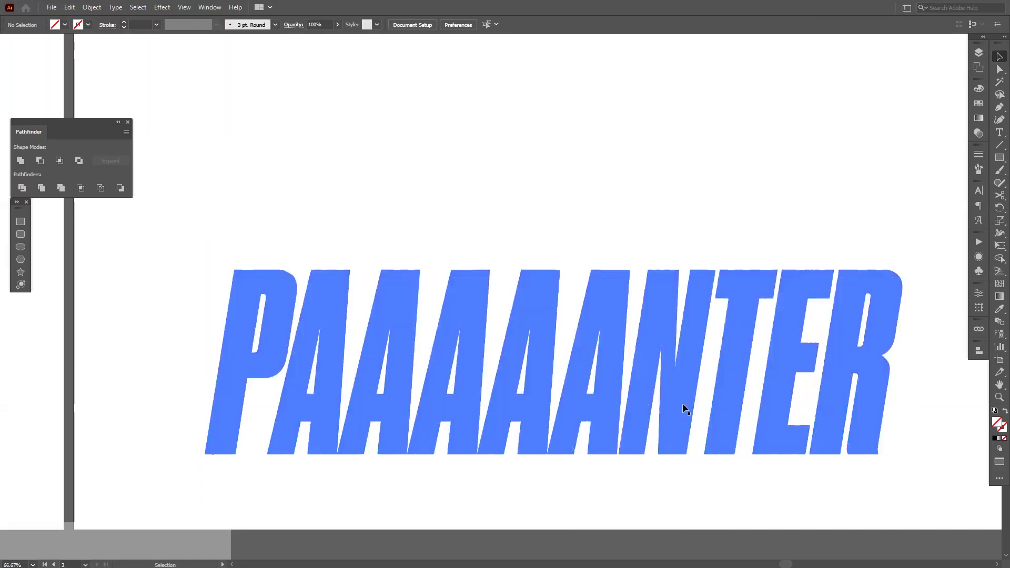
left_click(678, 305)
left_click(700, 418)
left_click_drag(700, 418, 687, 438)
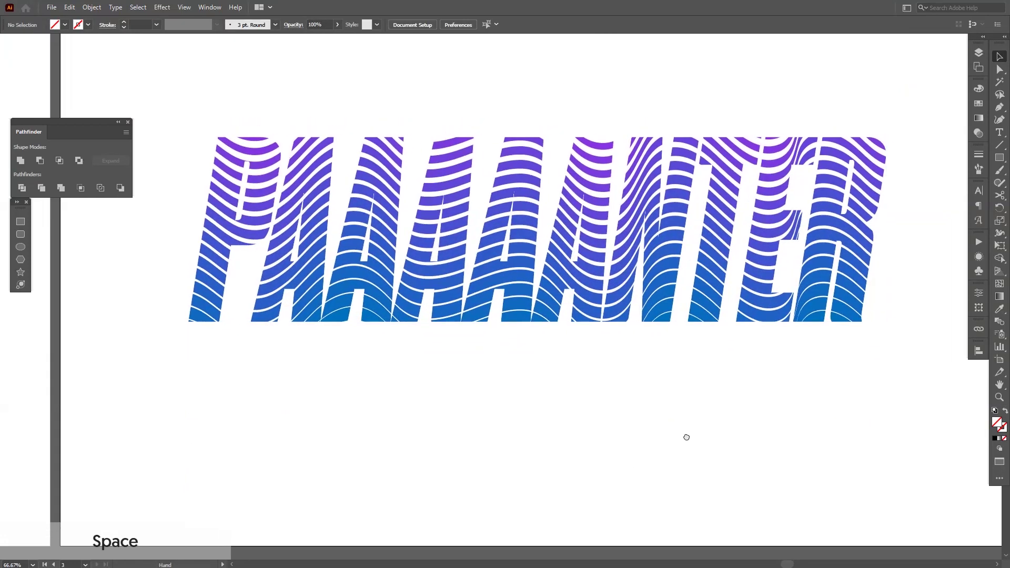
scroll(687, 437, "down", 2)
scroll(694, 331, "up", 1)
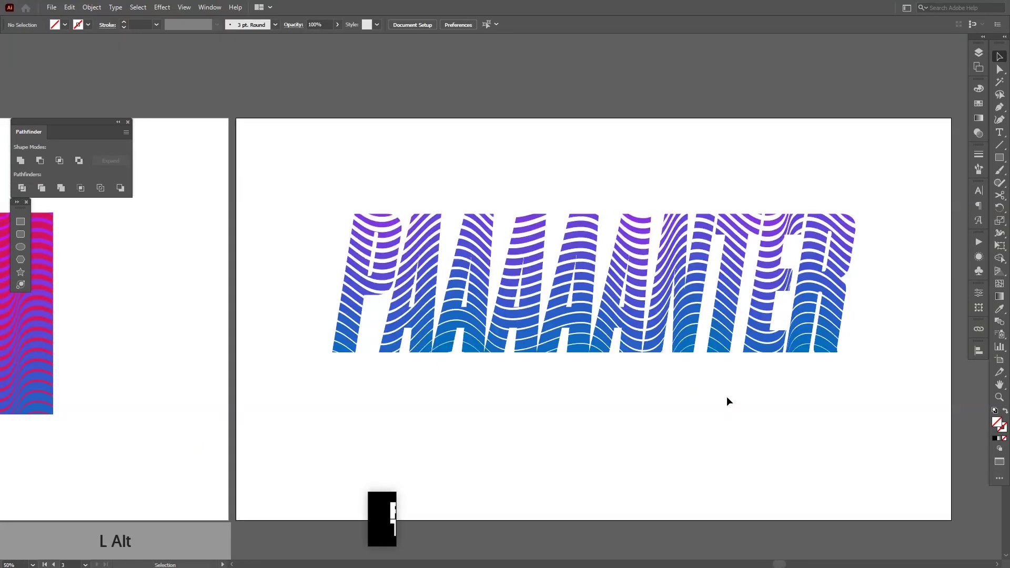
left_click_drag(727, 397, 750, 393)
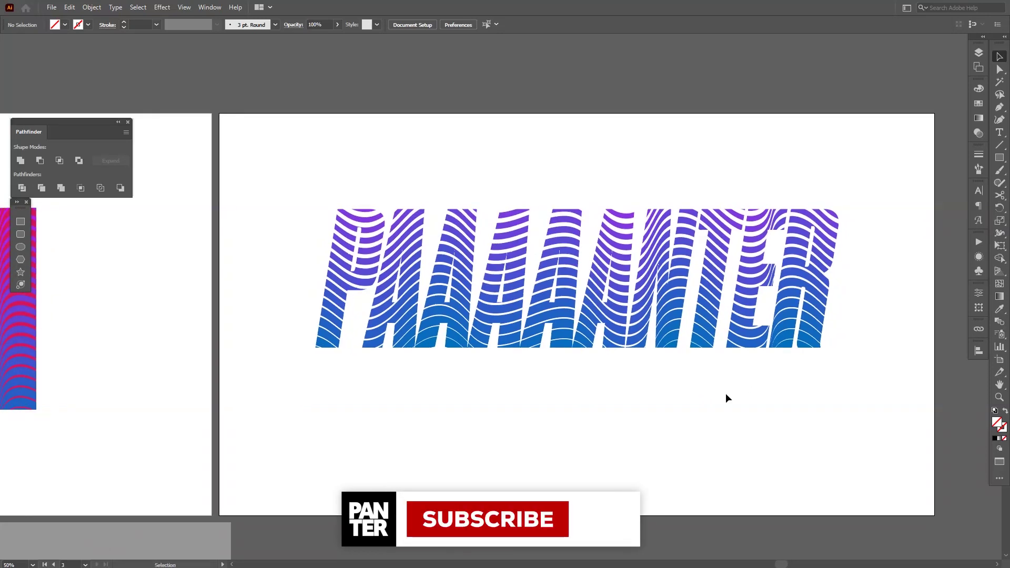
left_click(978, 107)
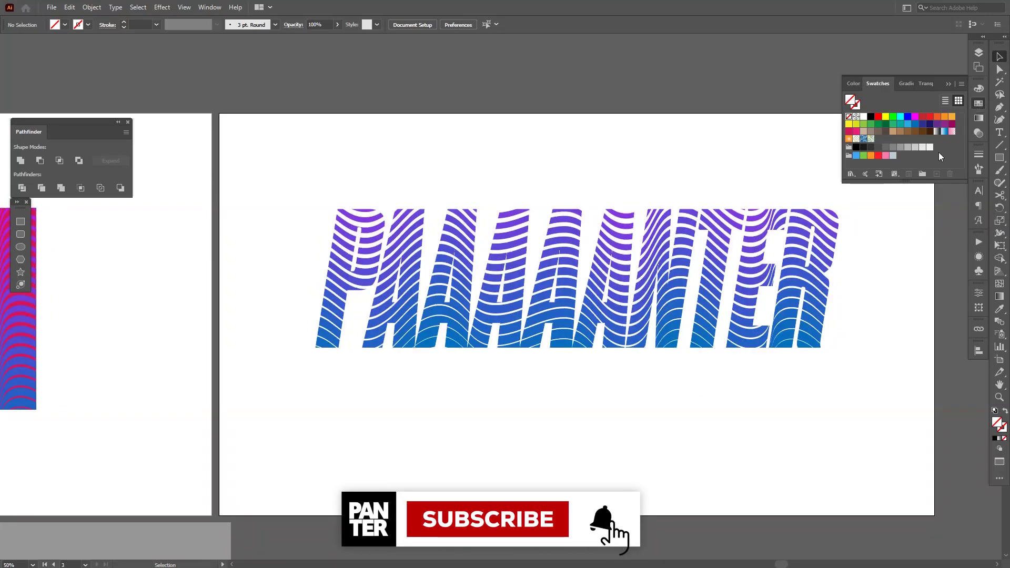
left_click(849, 131)
key("m")
left_click_drag(282, 170, 898, 406)
key("ctrl+shift+bracketleft")
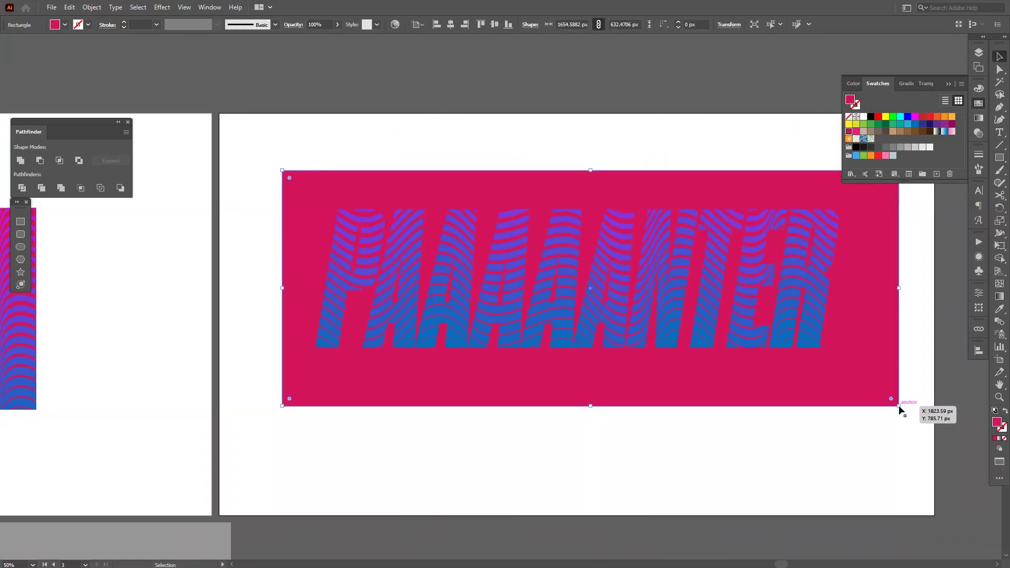